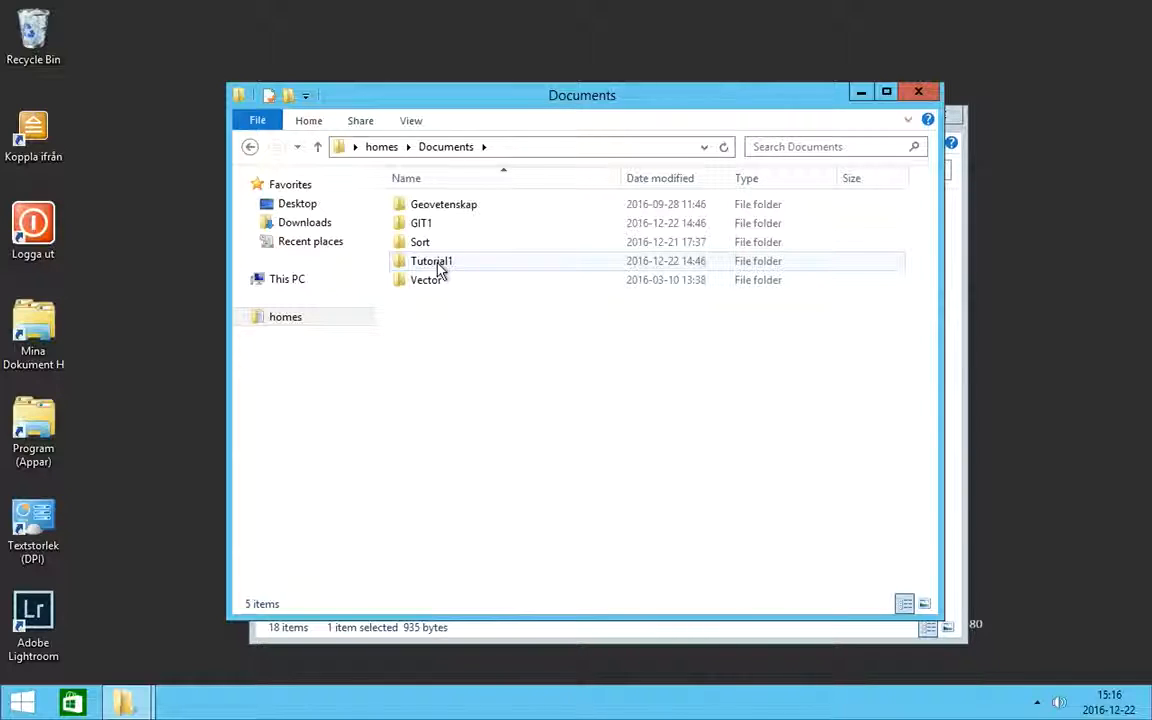
# - Open the Tutorial1 folder in Documents to view its subfolders
pyautogui.click(439, 268)
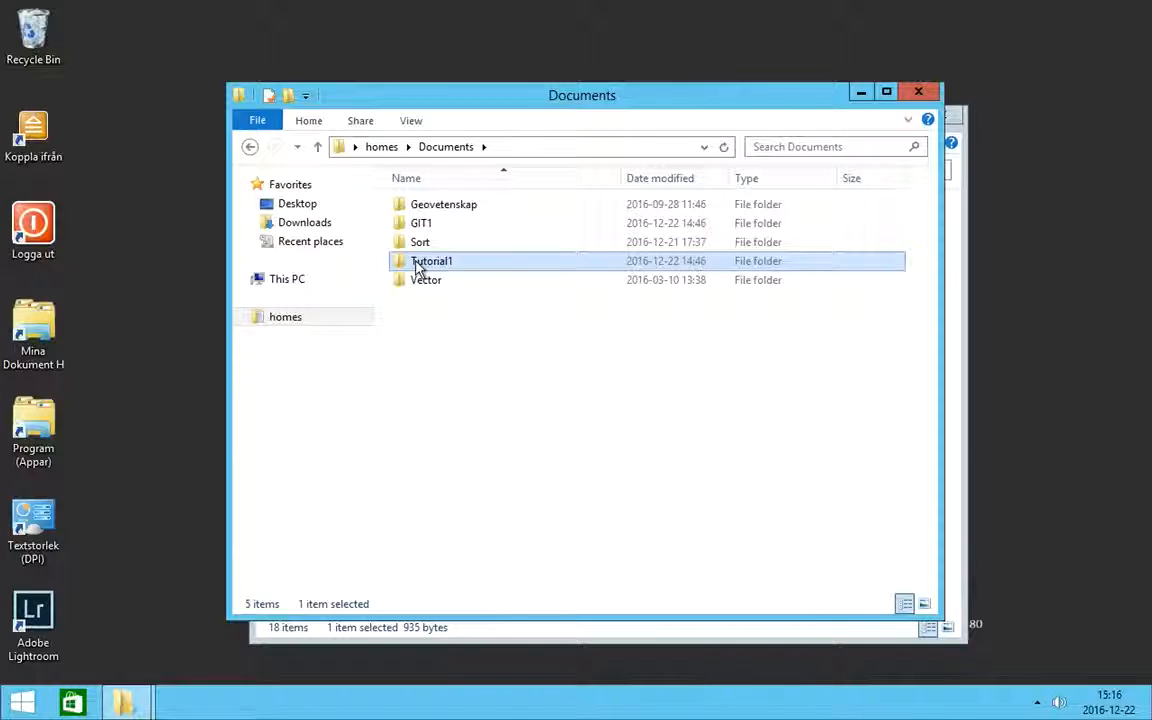
pyautogui.doubleClick(418, 268)
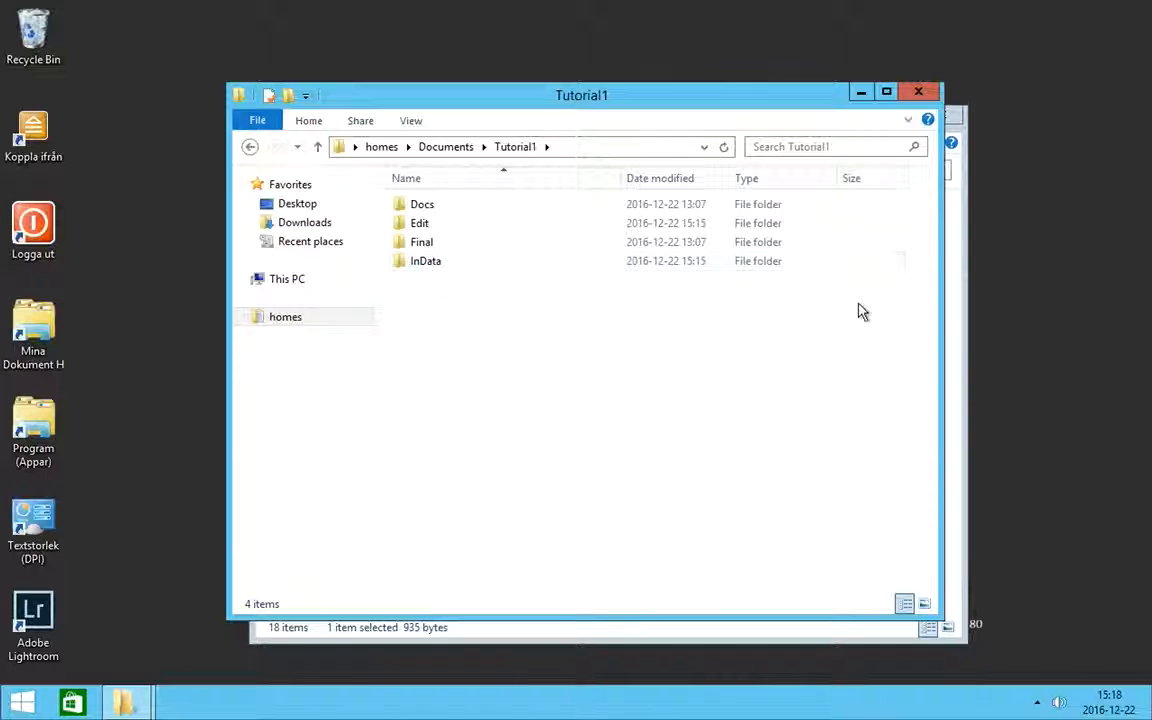
# - Browse the Geomatik programs in AppsMenu, including the contents of the ArcGIS folder
pyautogui.click(957, 310)
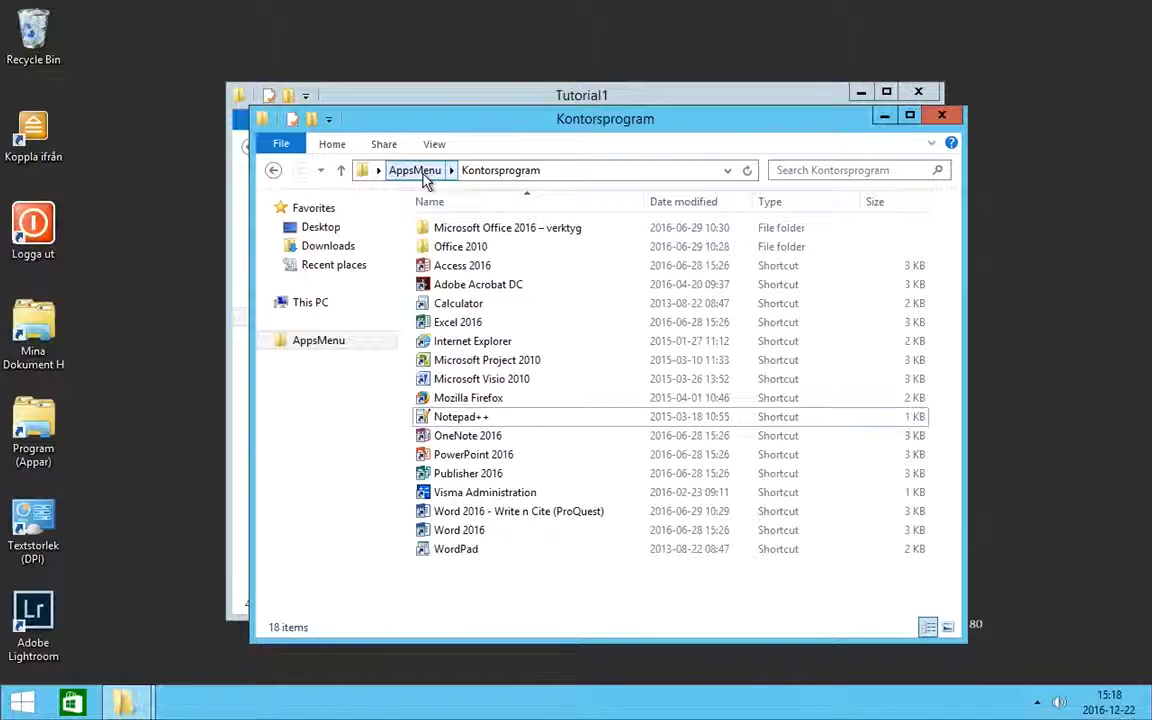
pyautogui.click(427, 178)
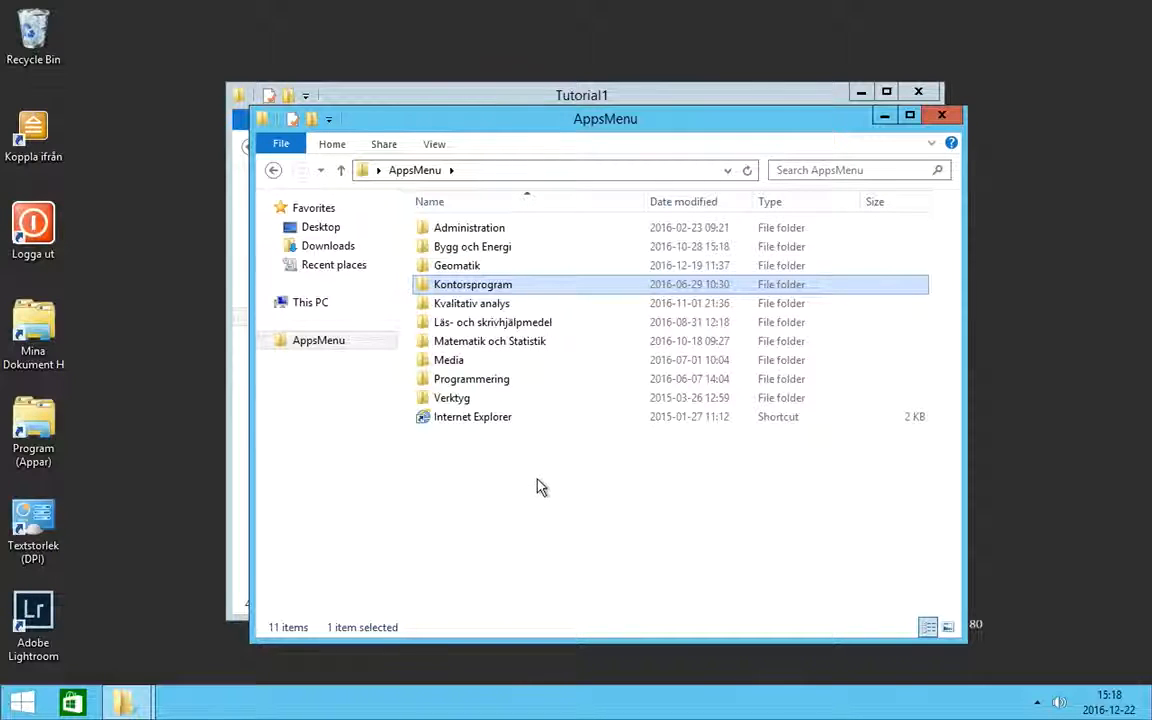
pyautogui.doubleClick(456, 270)
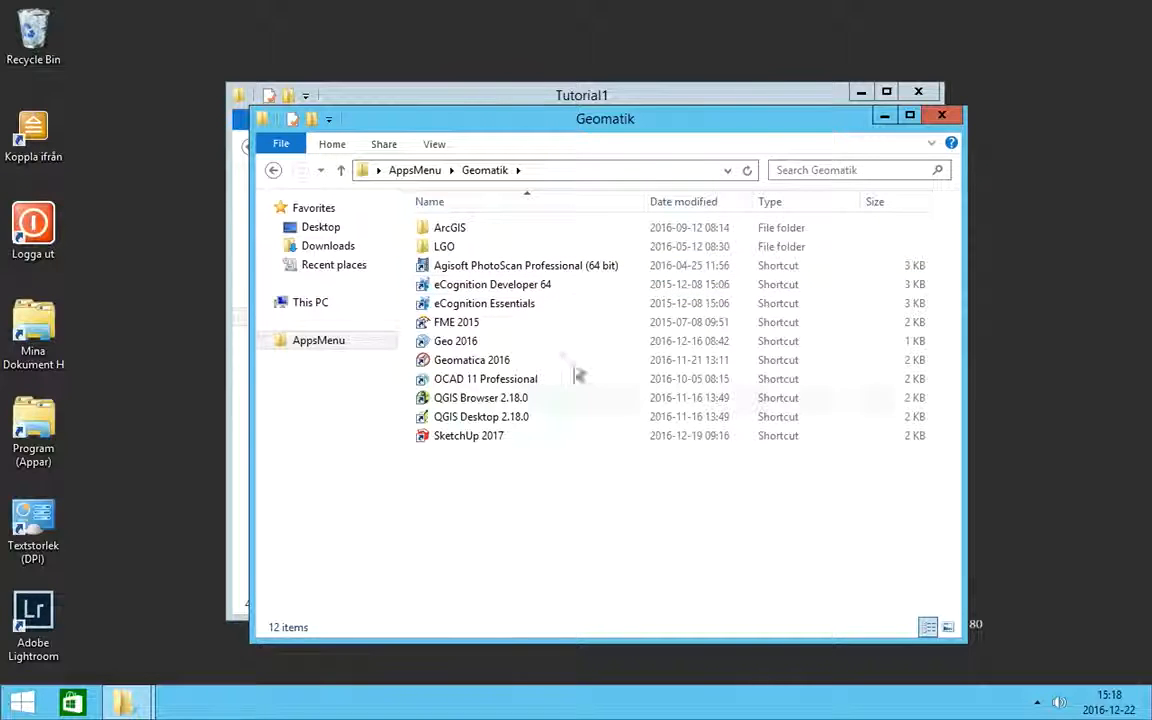
pyautogui.doubleClick(450, 229)
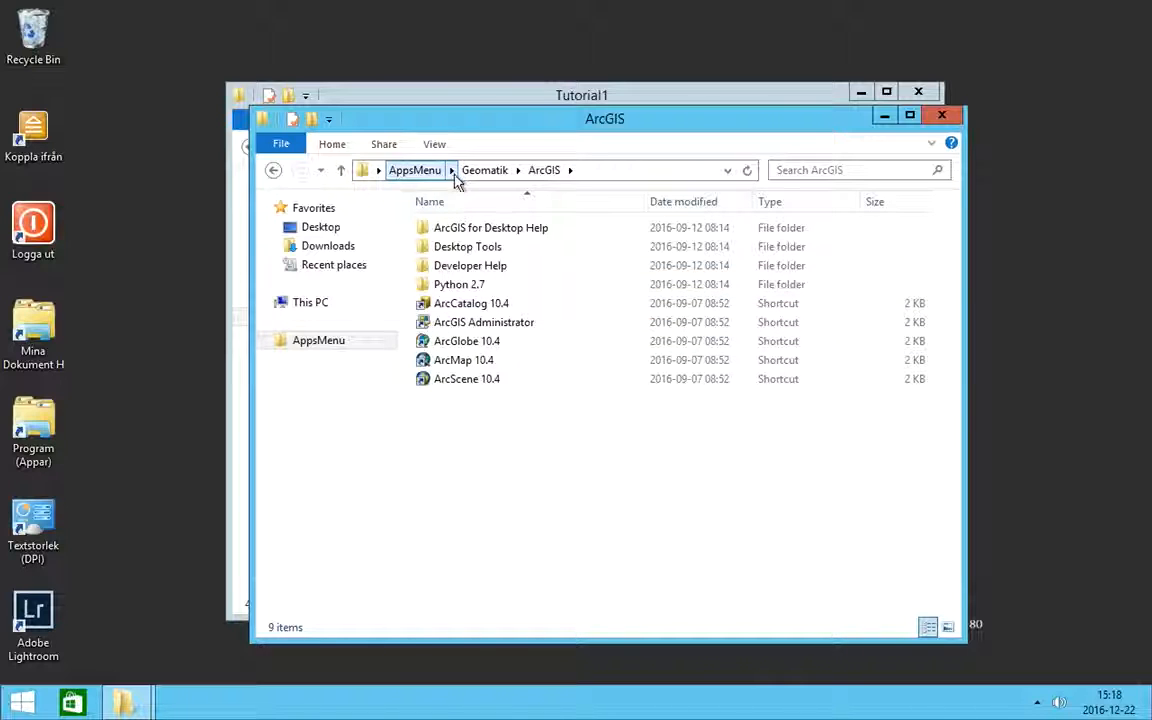
pyautogui.click(485, 170)
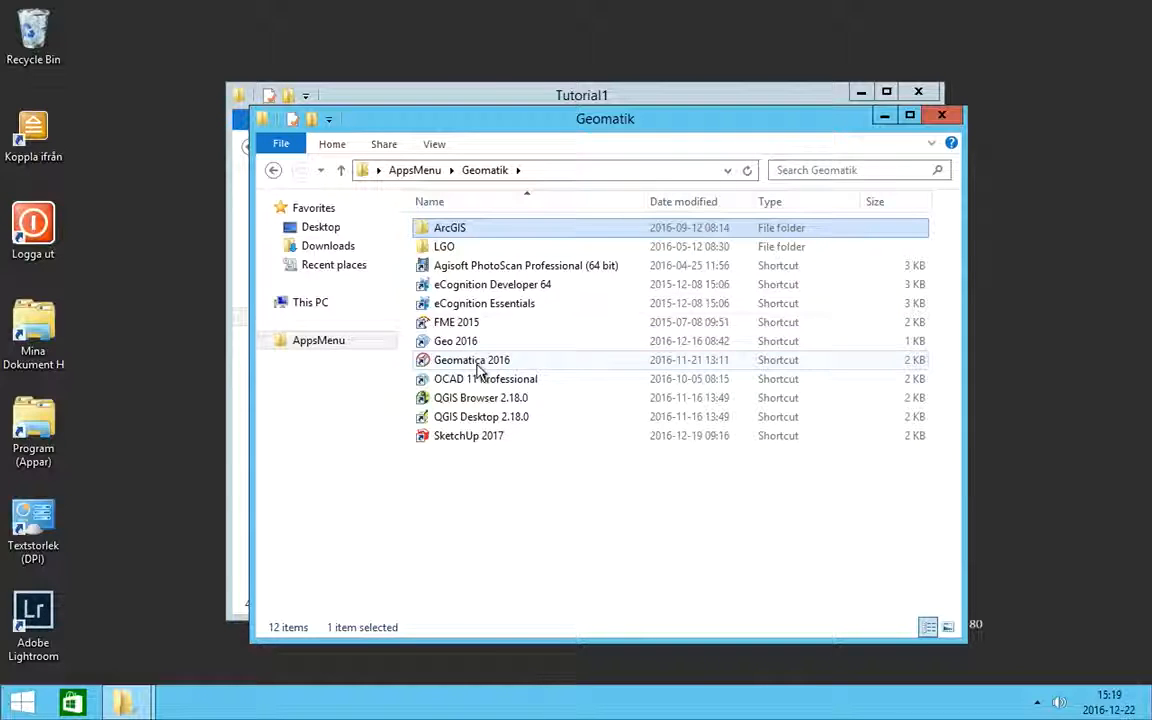
# - Start Notepad++ from the Kontorsprogram folder in AppsMenu
pyautogui.click(424, 178)
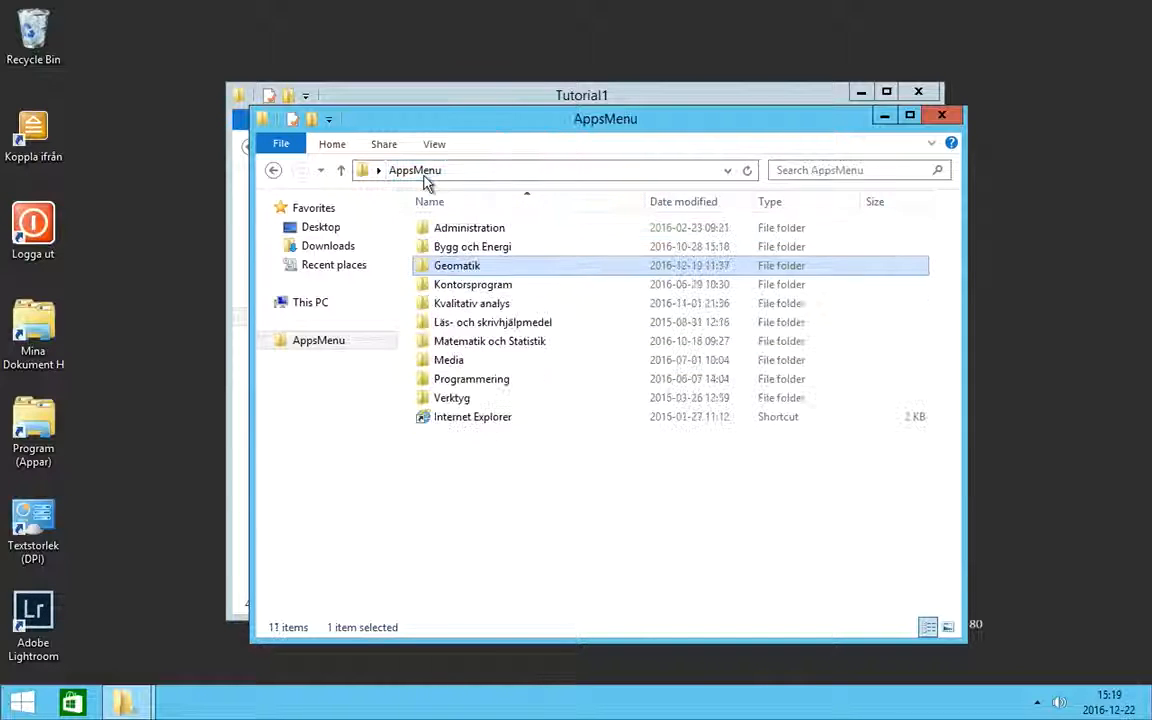
pyautogui.doubleClick(476, 289)
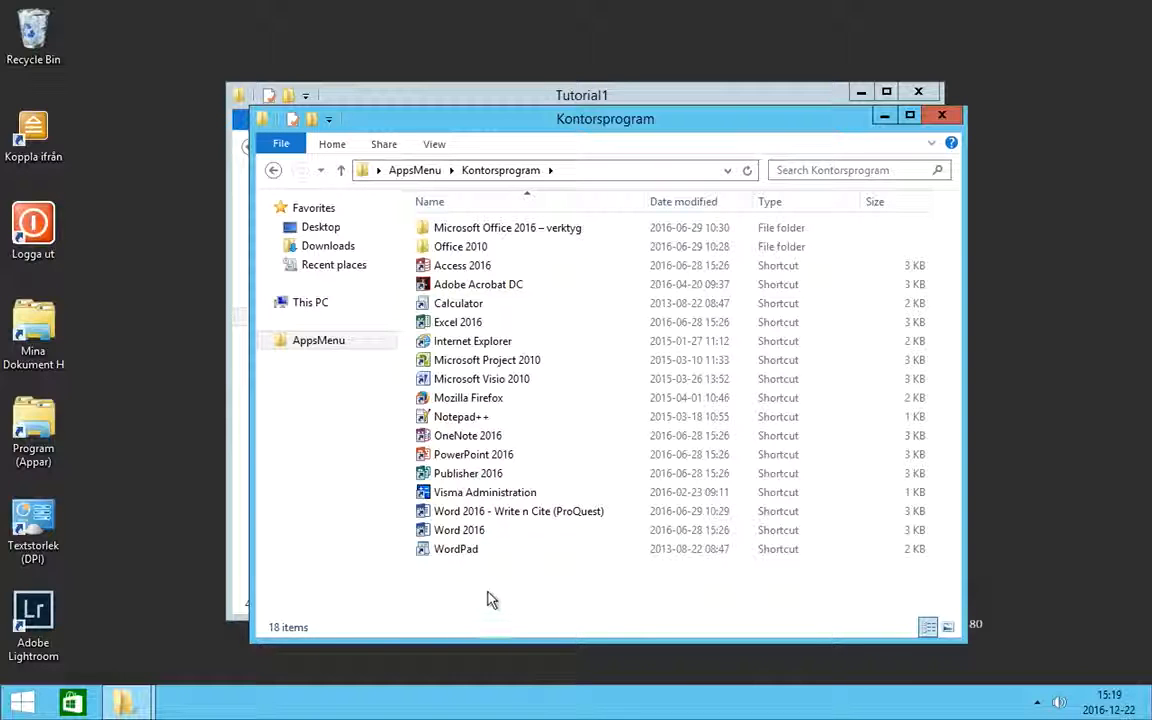
pyautogui.doubleClick(463, 420)
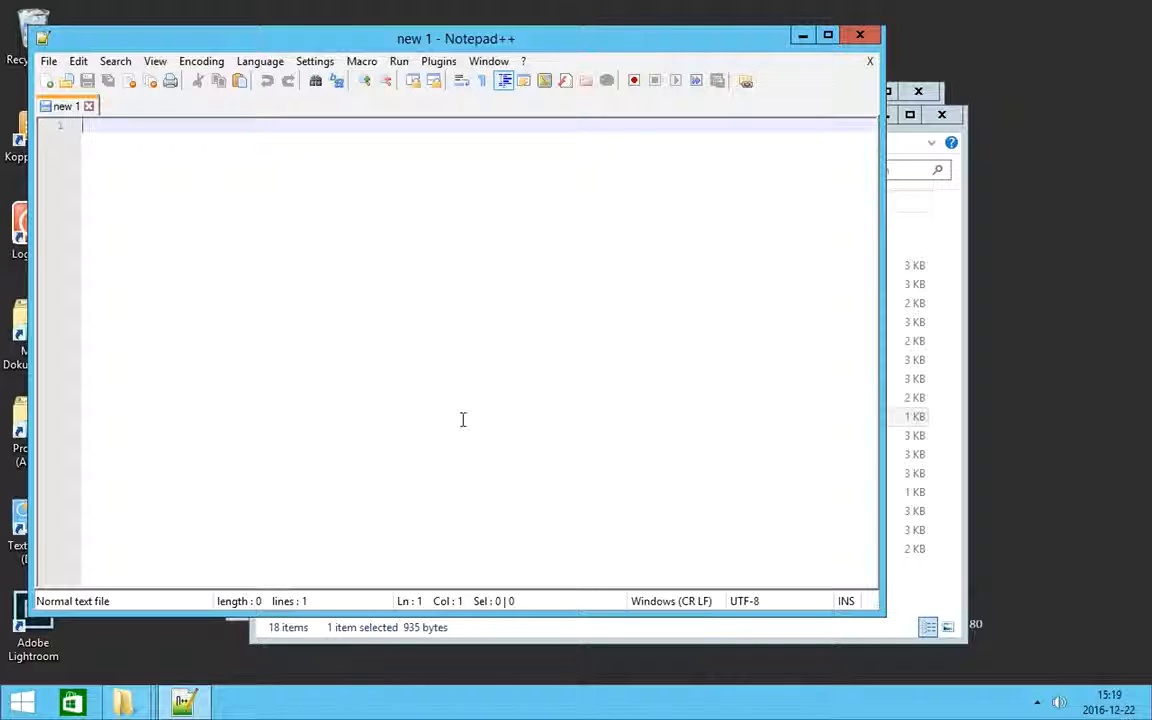
pyautogui.write('Hello Wo')
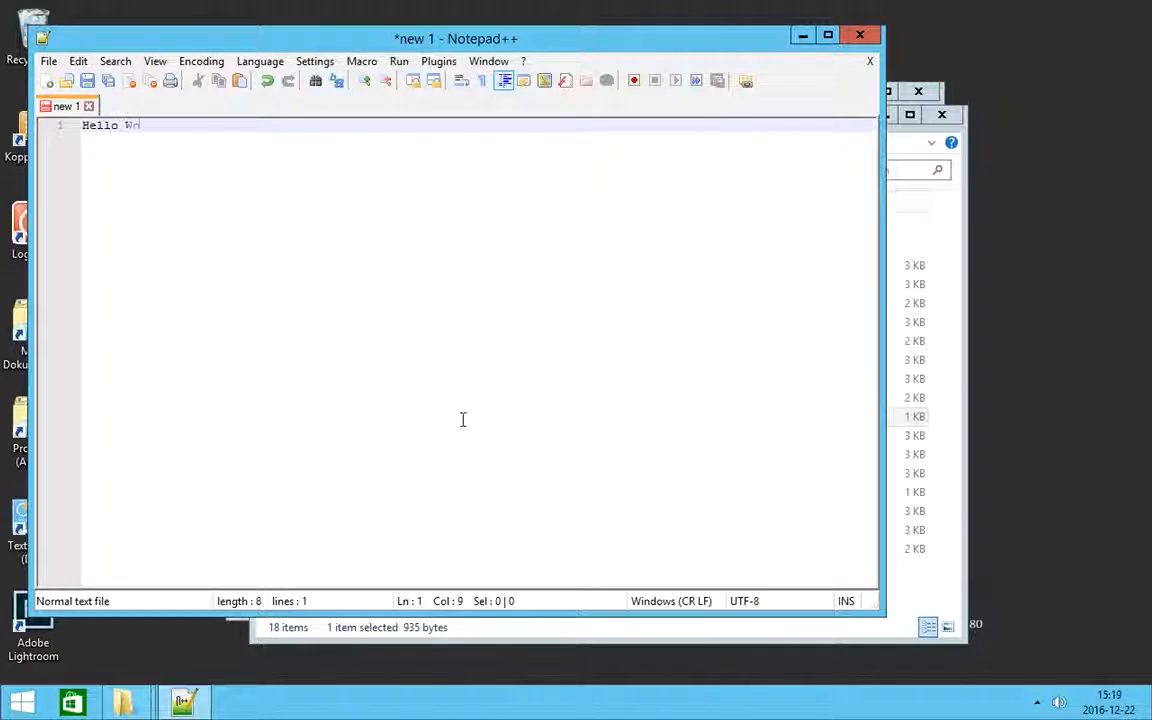
pyautogui.write('rld!')
pyautogui.press('Return')
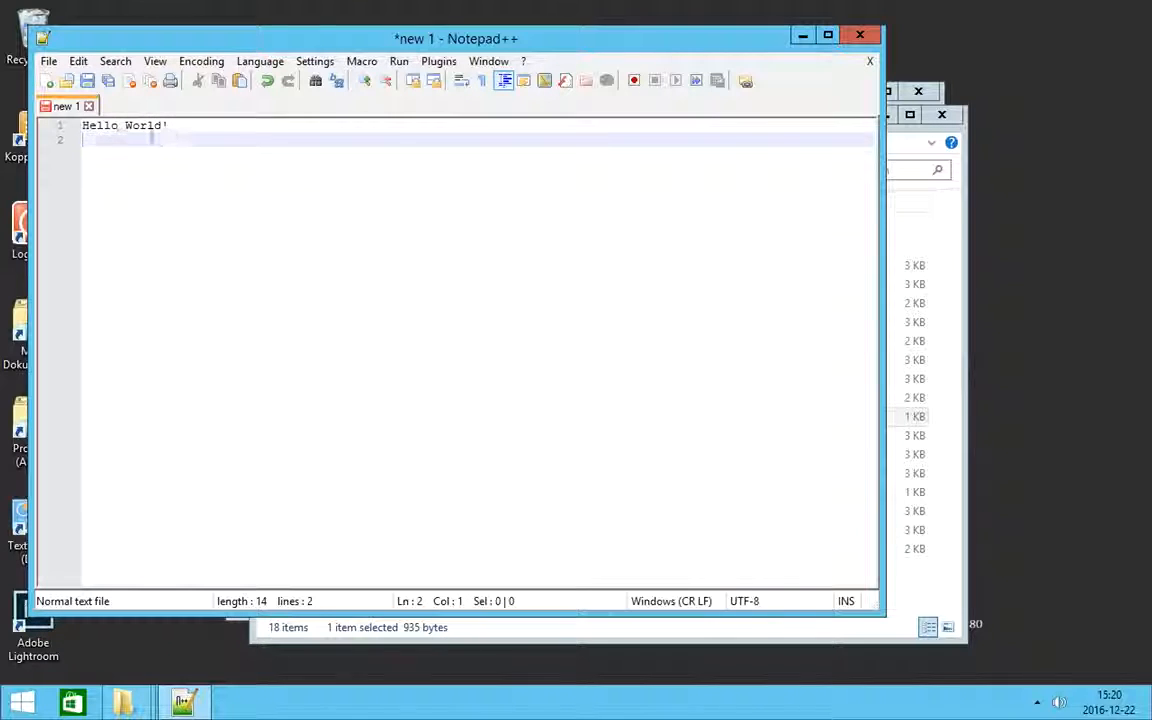
pyautogui.moveTo(152, 138); pyautogui.dragTo(80, 121)
pyautogui.press('Delete')
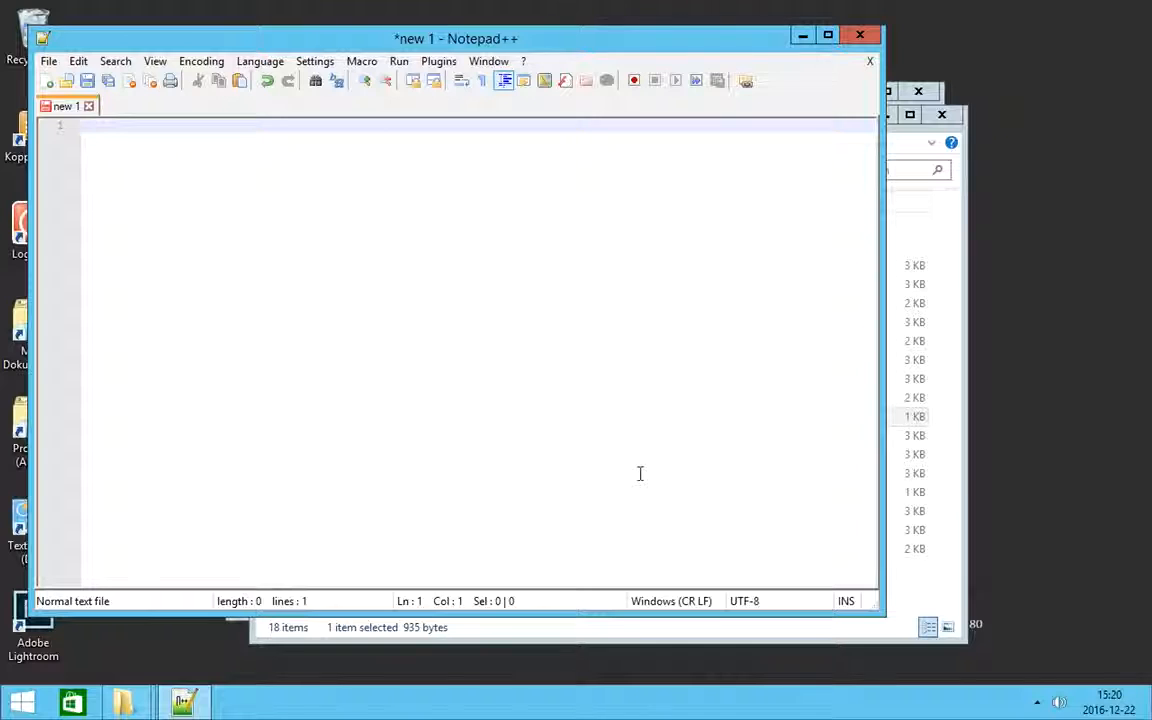
# - Enter the comma-separated header line "Point,X,Y" and below it the first point line "A1,1000,1000"
pyautogui.write('Point,')
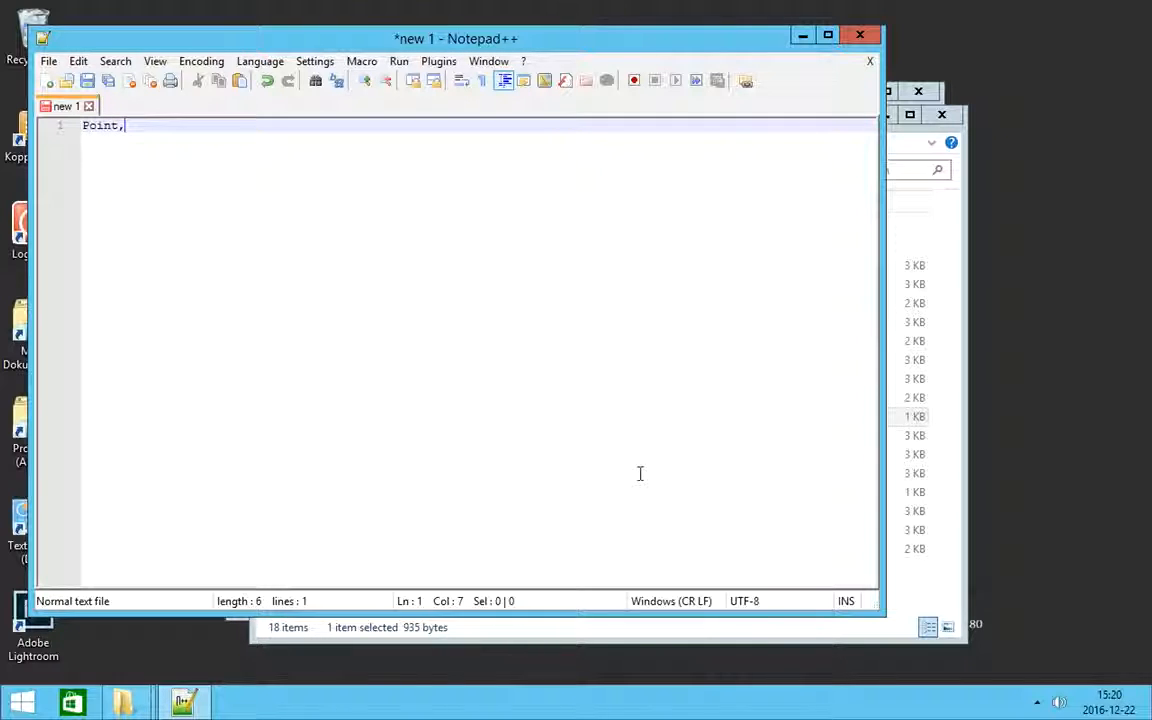
pyautogui.write('X')
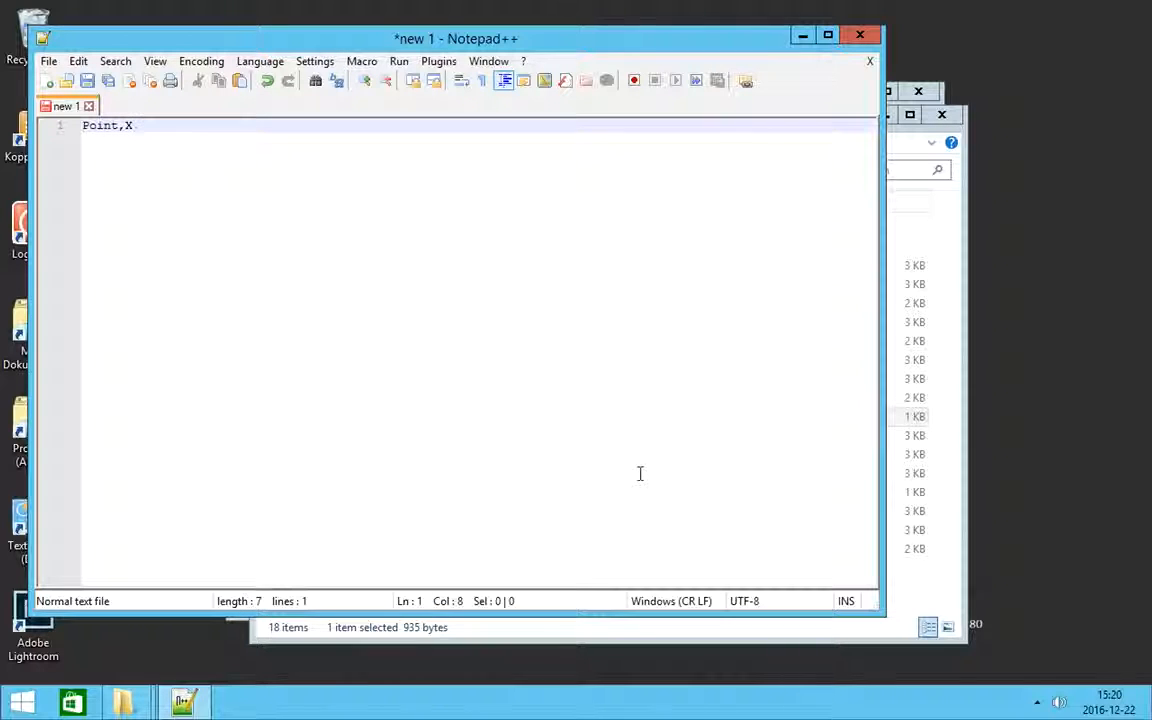
pyautogui.write(',Y')
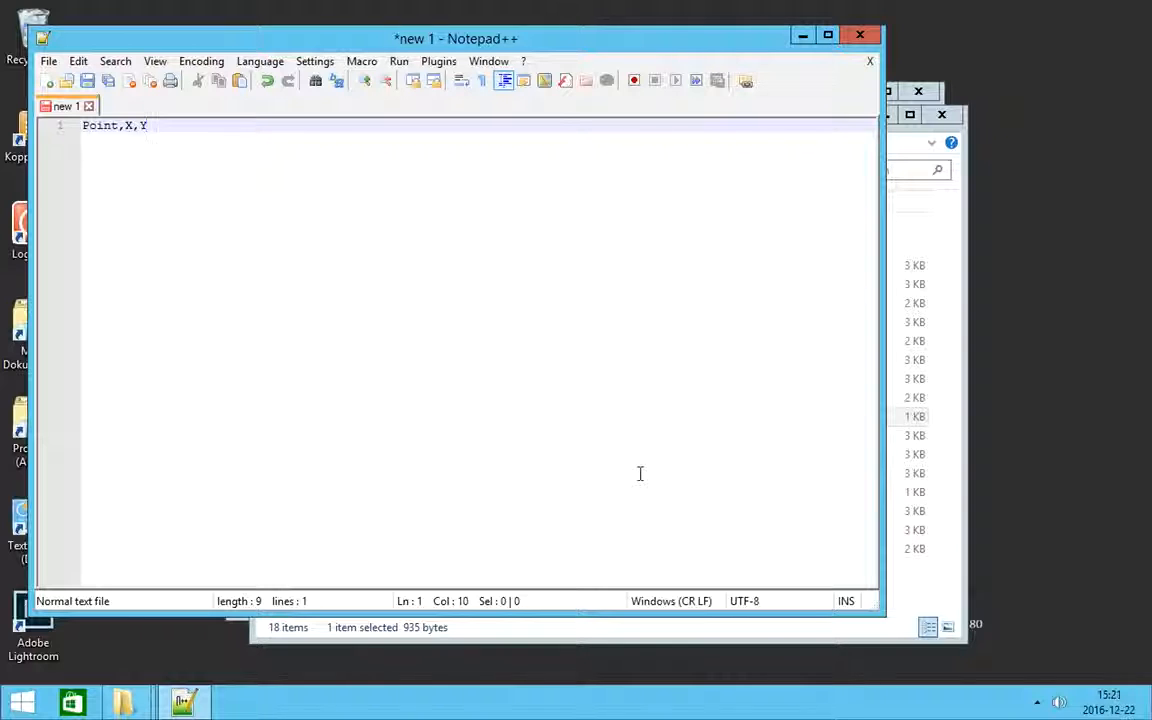
pyautogui.press('Return')
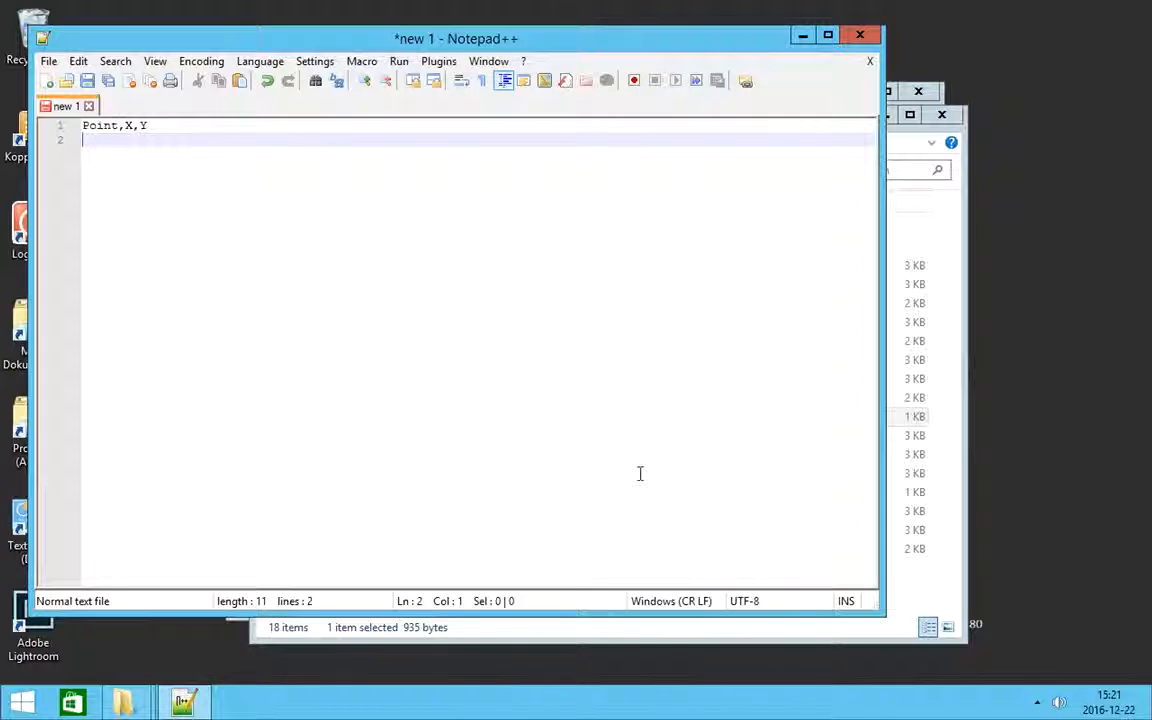
pyautogui.write('A1,1000')
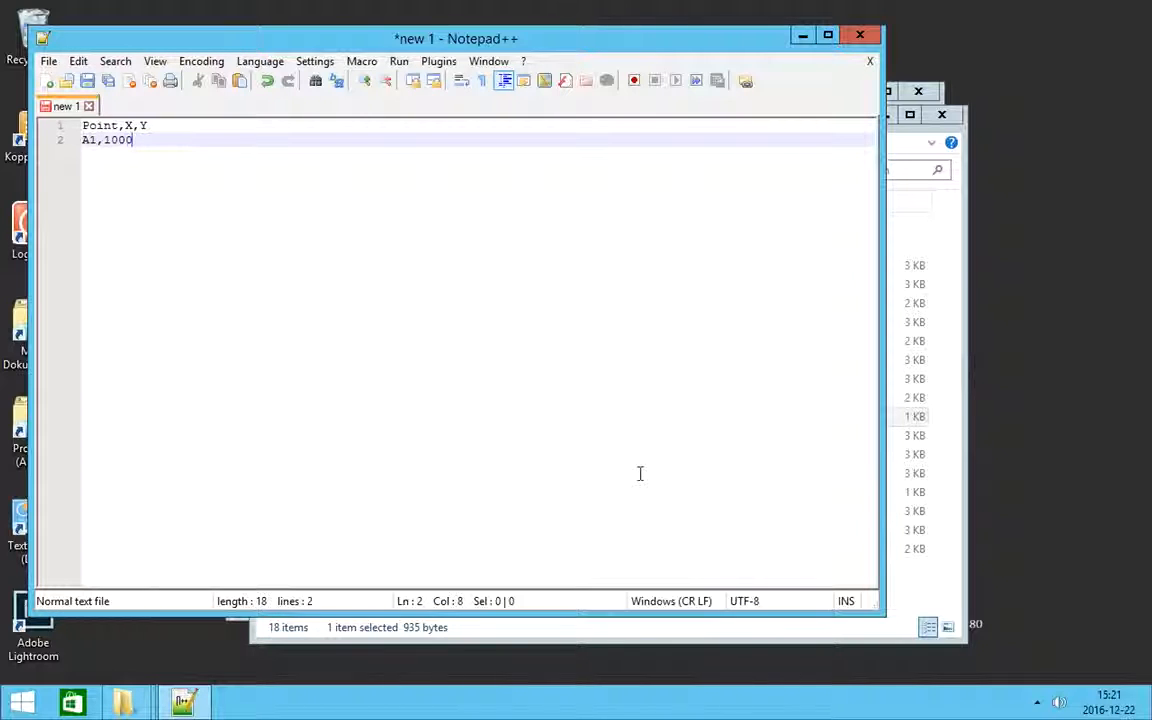
pyautogui.write(',1000')
pyautogui.press('Return')
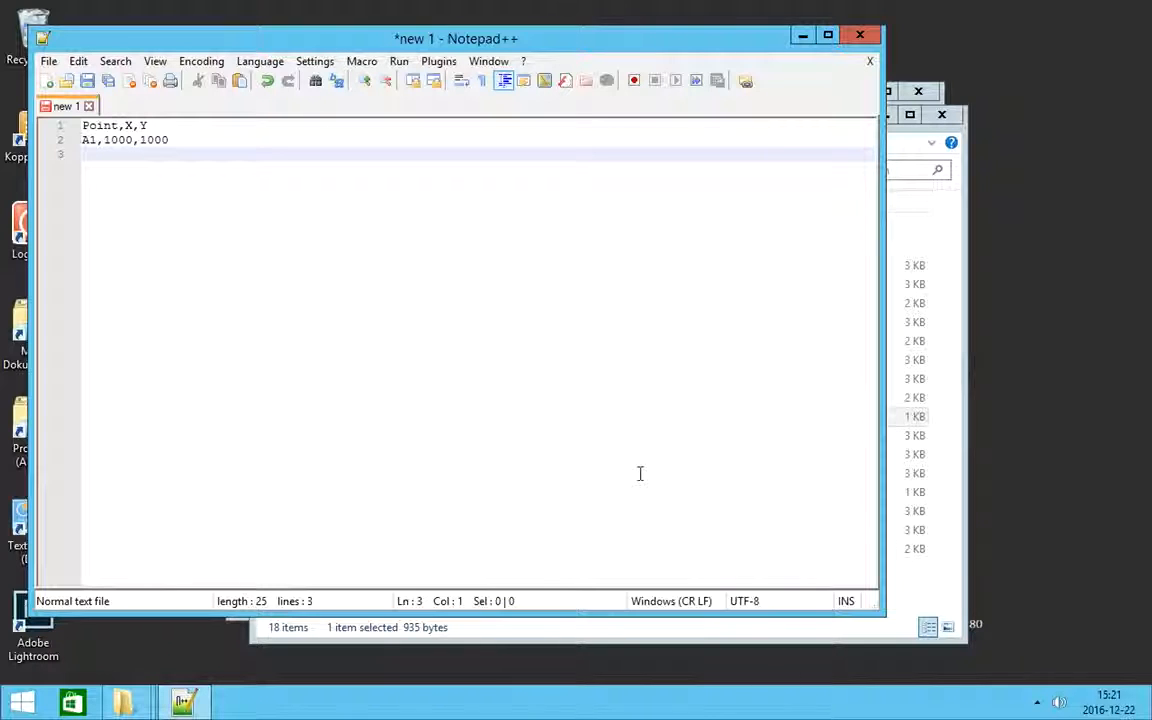
# - Add the point lines "B1,1100,1000" and "P1,1200,1000" below the A1 line
pyautogui.write('B1,')
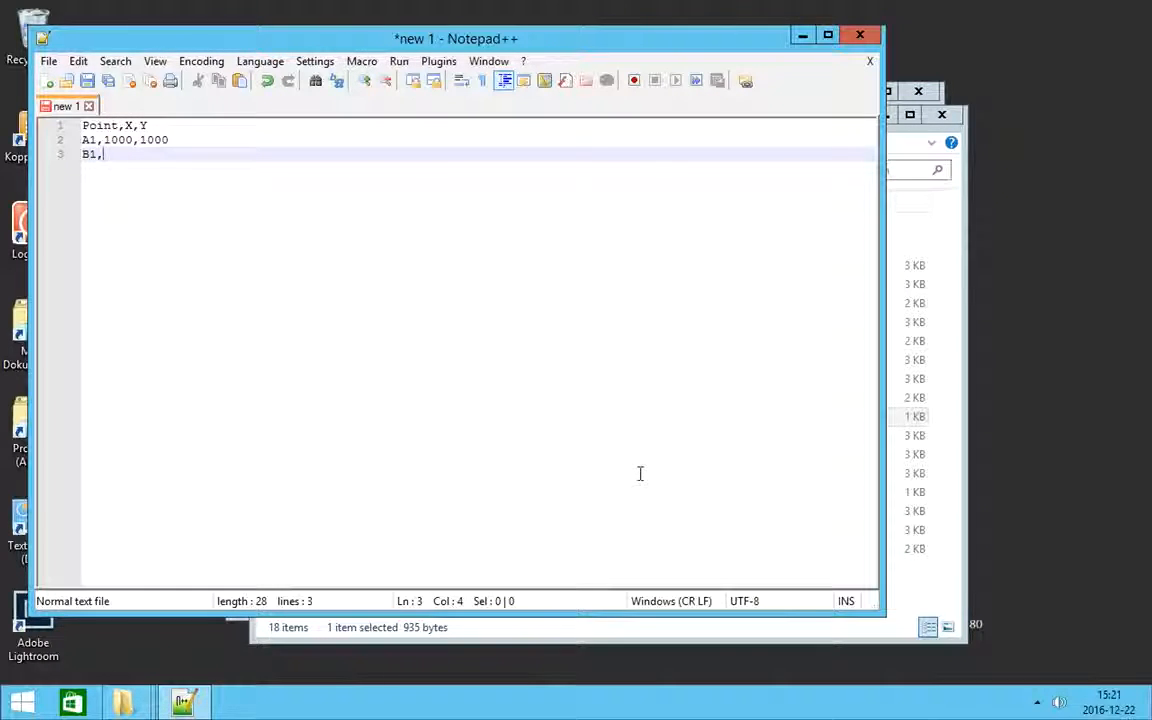
pyautogui.write('1')
pyautogui.write('1')
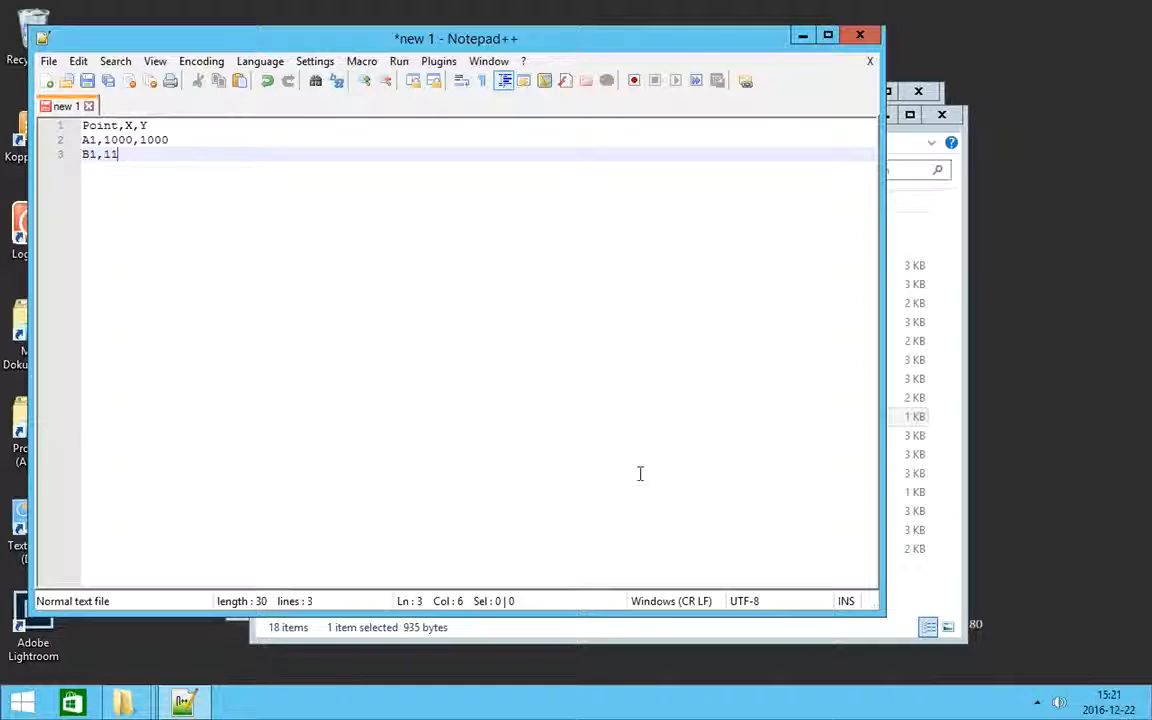
pyautogui.write('00,1000')
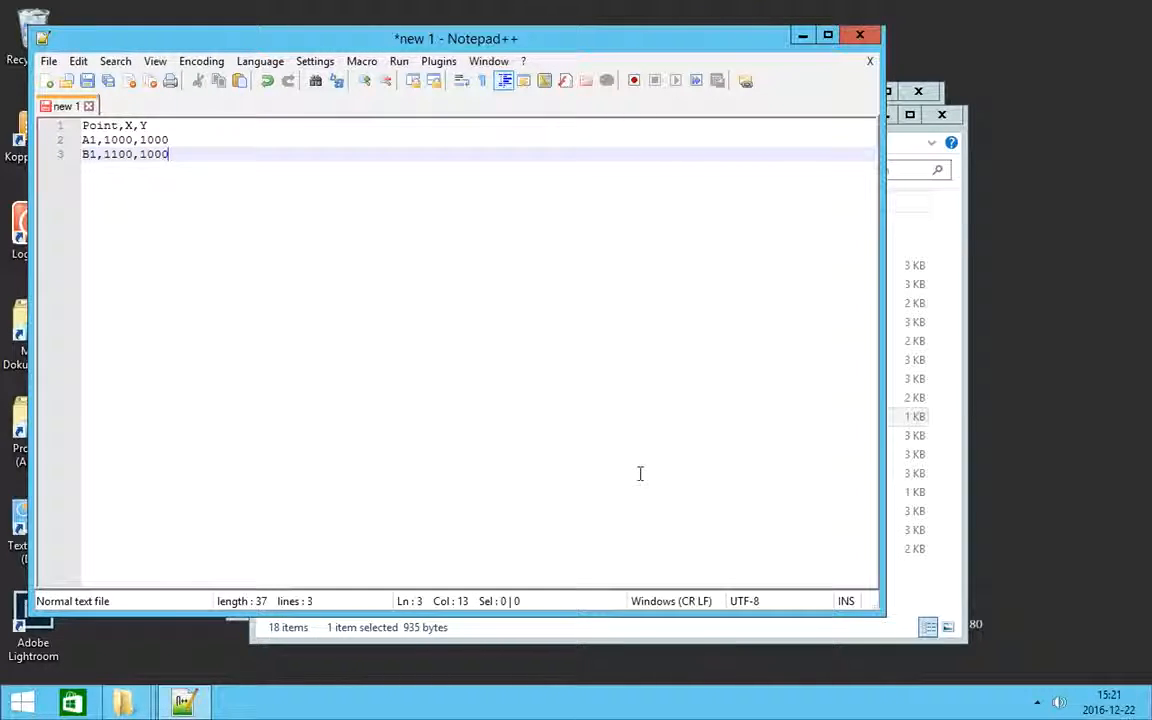
pyautogui.press('Return')
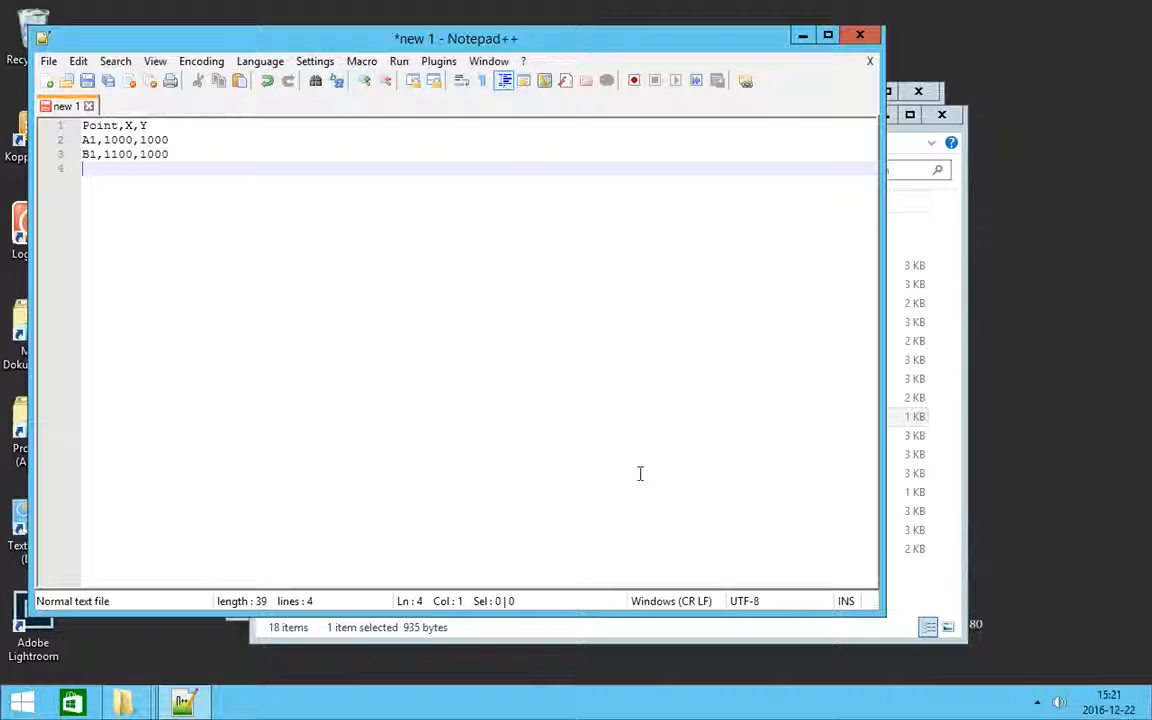
pyautogui.write('P1,')
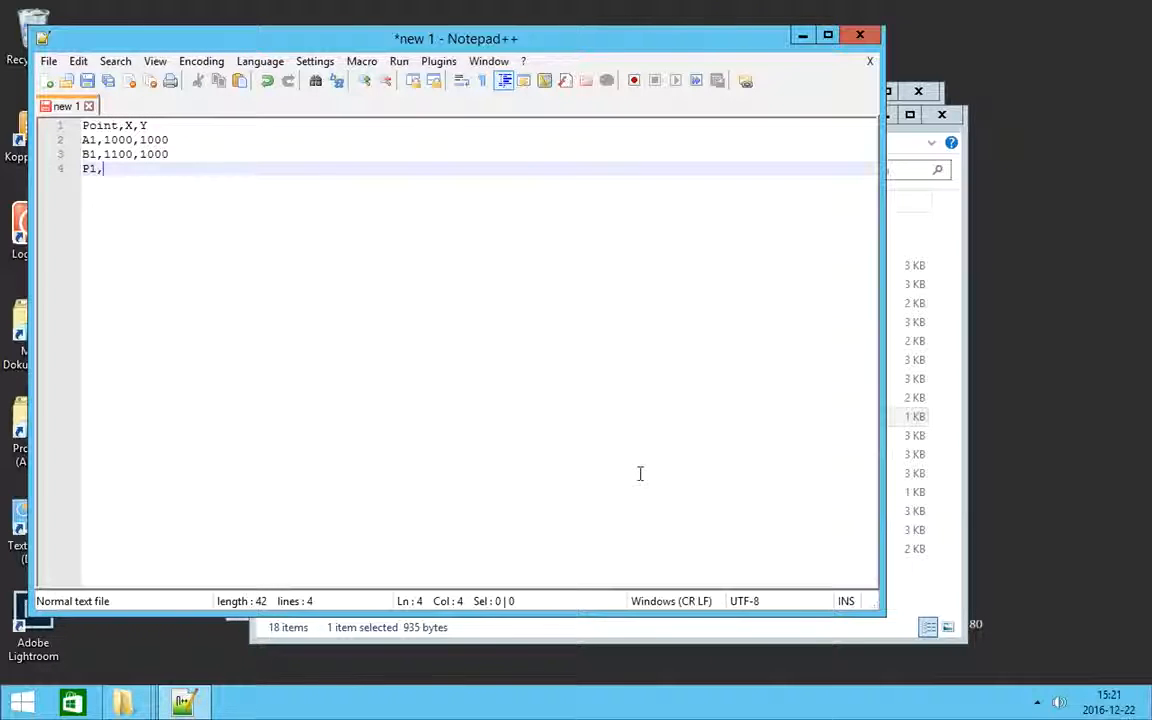
pyautogui.write('1200')
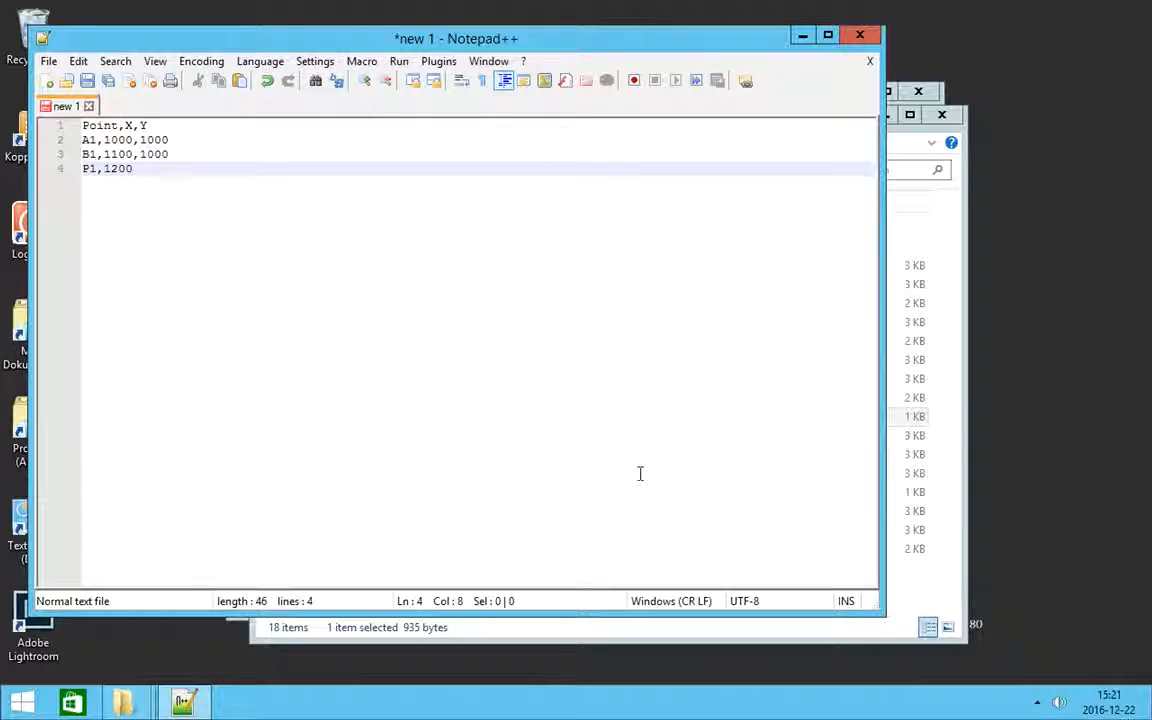
pyautogui.write(',1000')
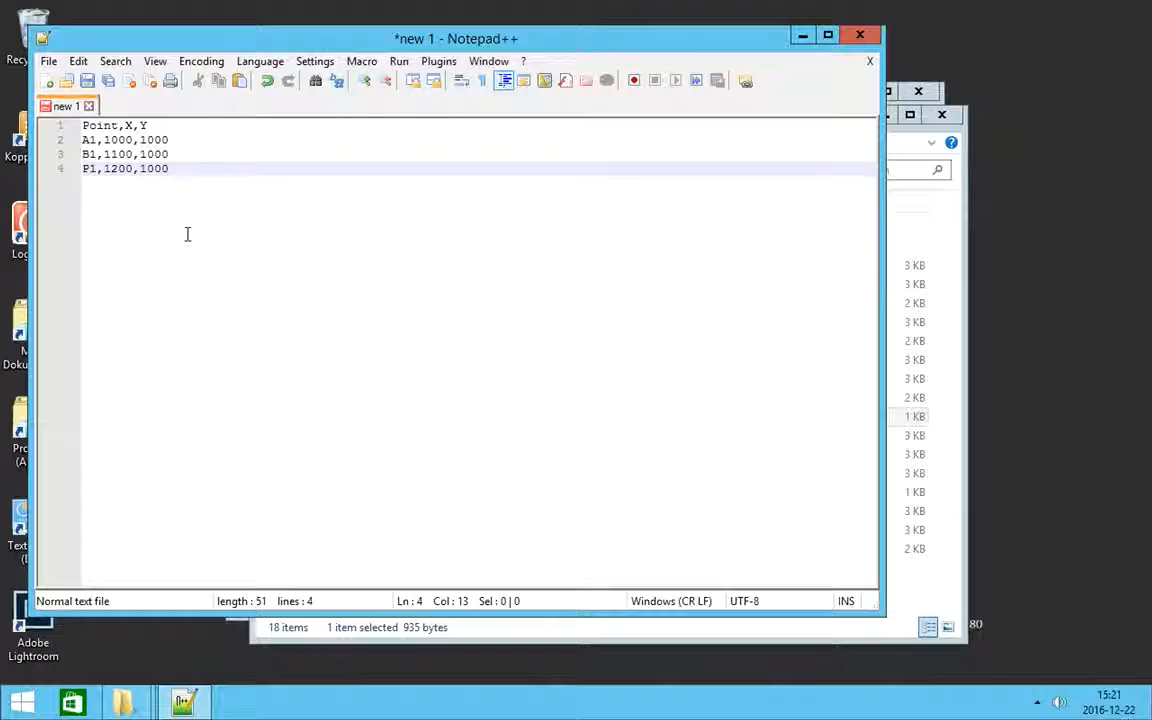
# - Save the file as benchmark.csv in the InData folder and close the text editor
pyautogui.click(88, 82)
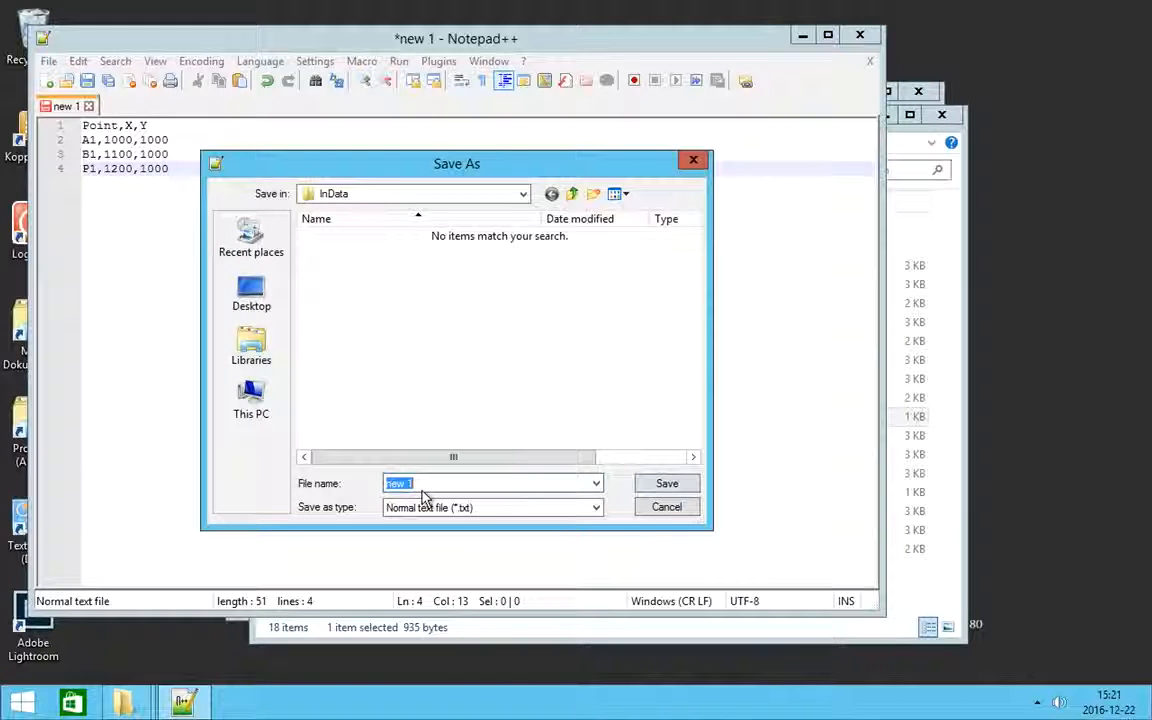
pyautogui.write('b')
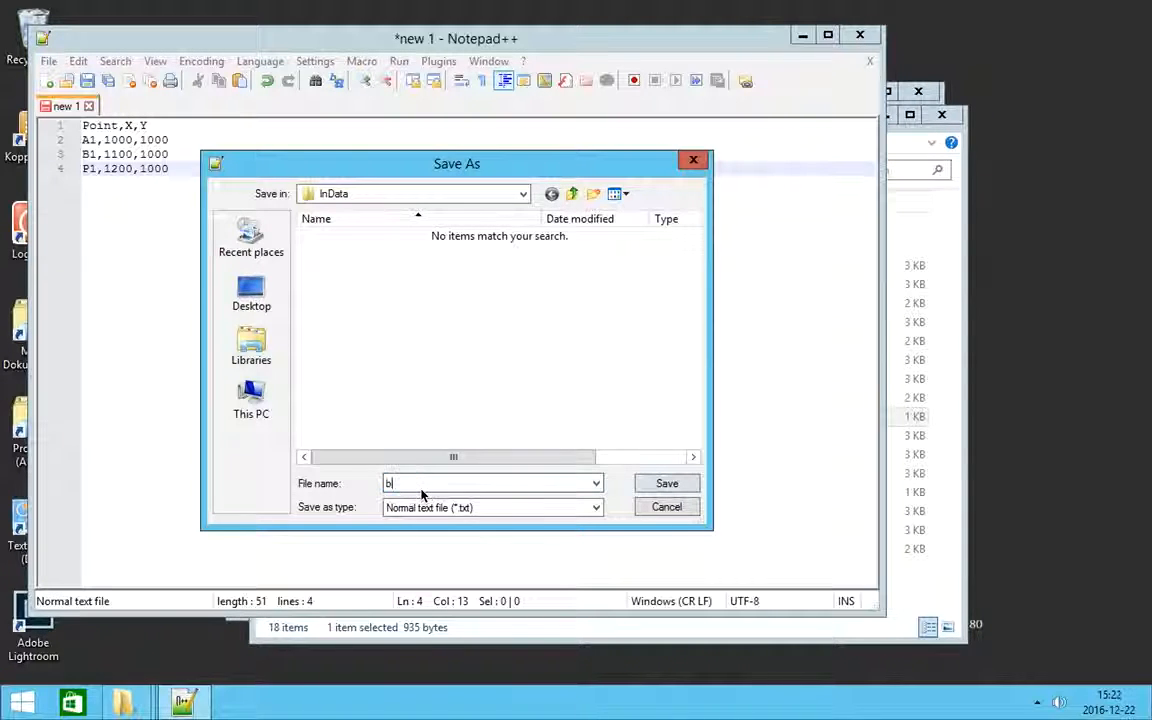
pyautogui.write('enchmark. csv')
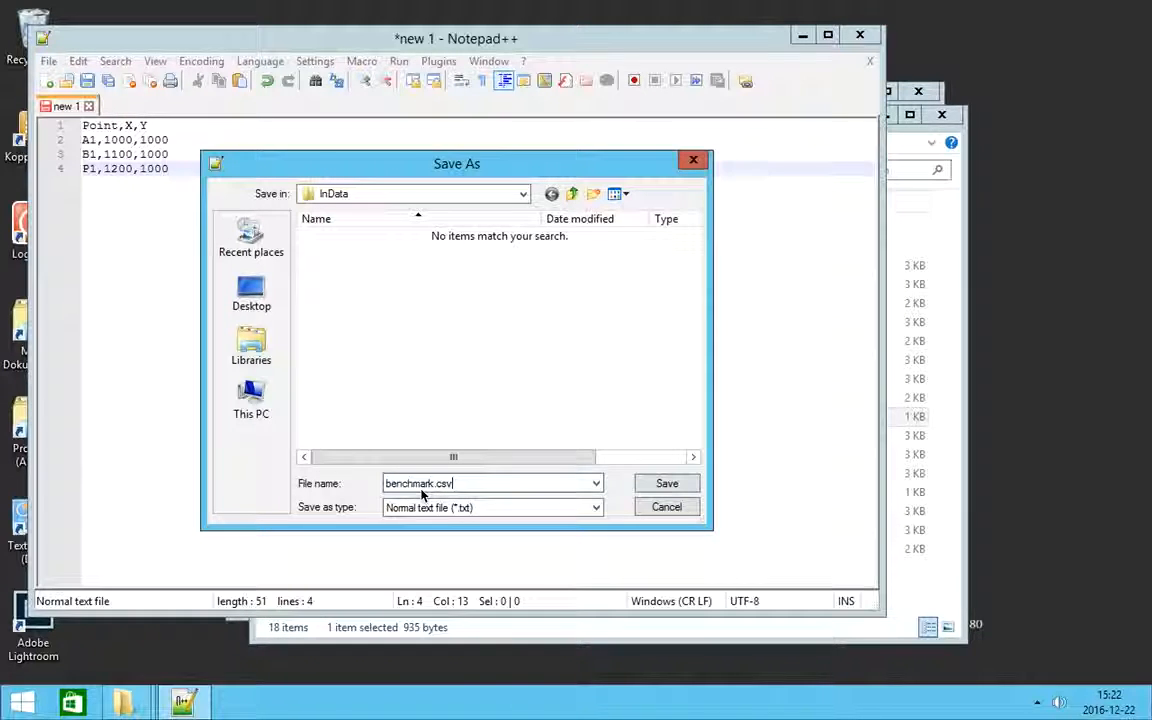
pyautogui.click(667, 485)
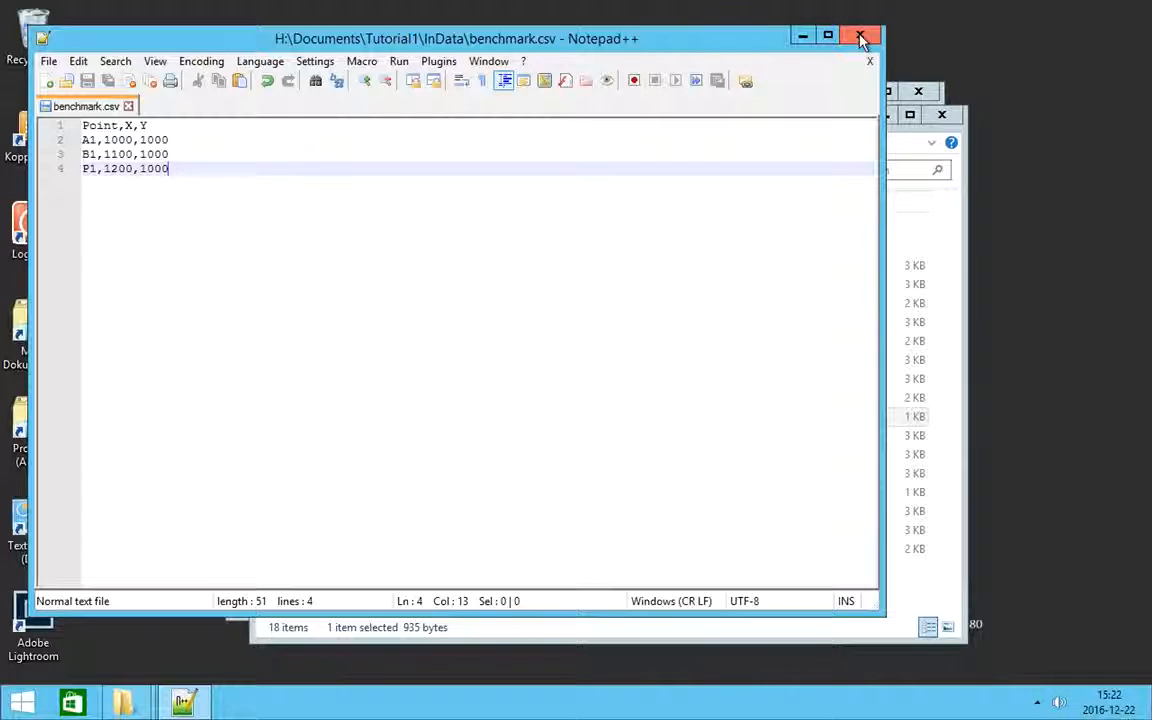
pyautogui.hotkey('alt', 'F4')
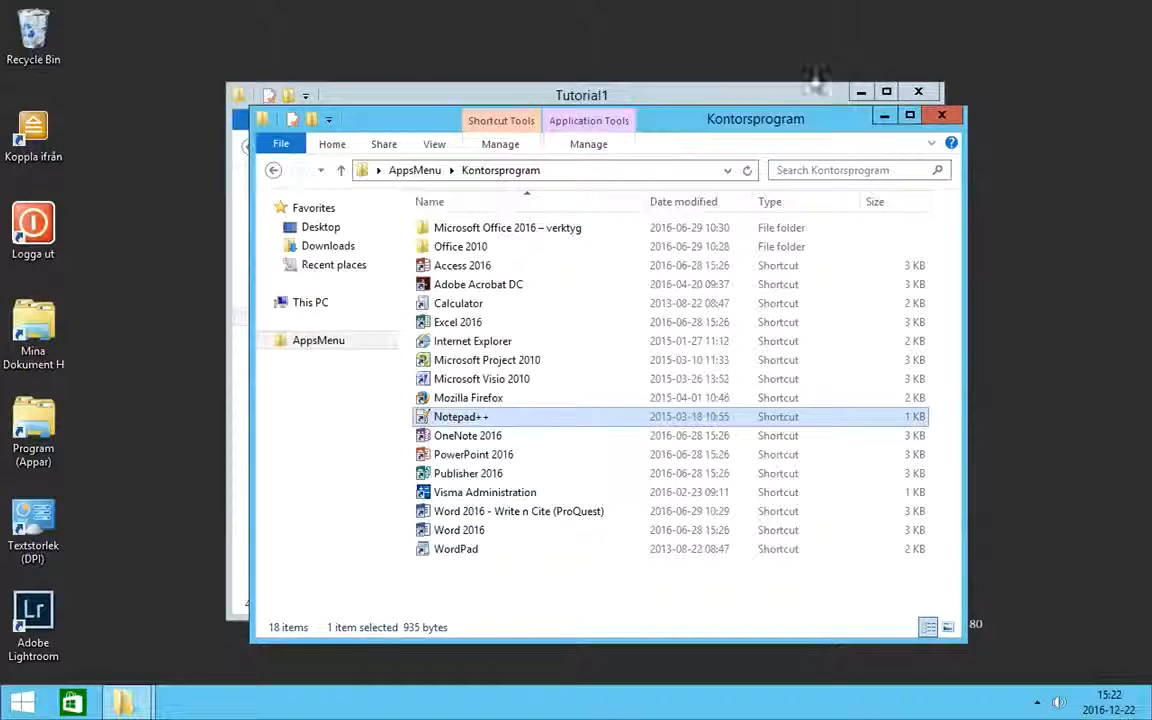
# - Open benchmark.csv from Tutorial1's InData folder in Excel
pyautogui.click(712, 97)
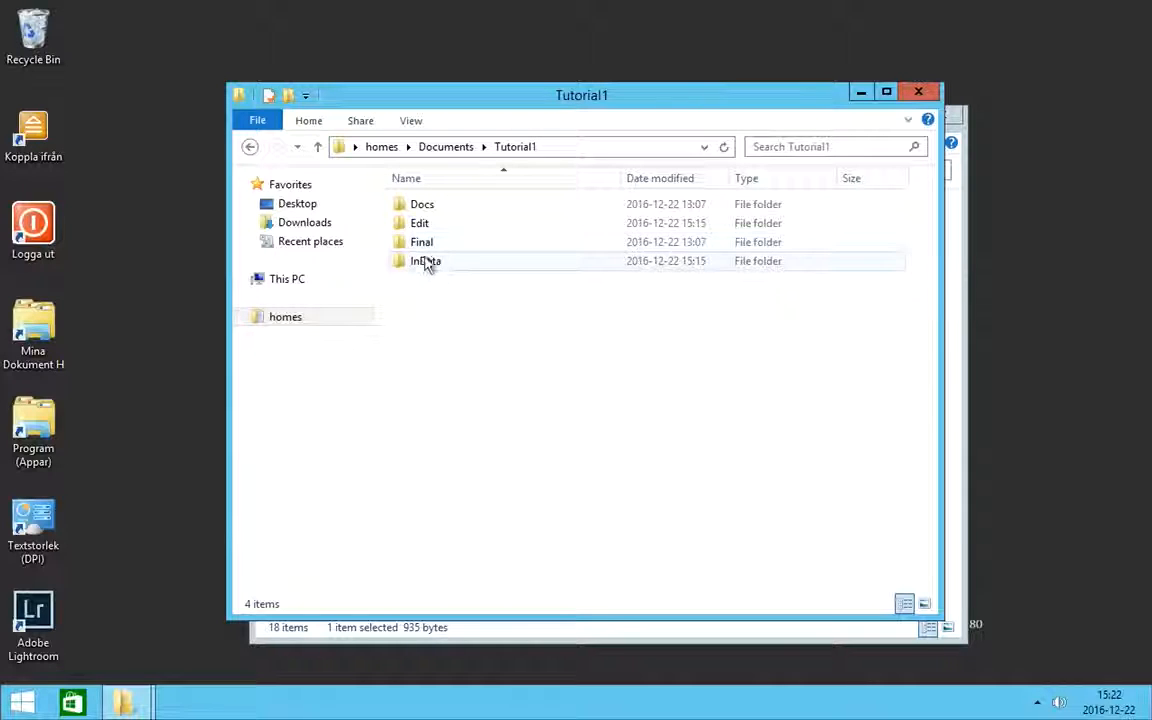
pyautogui.doubleClick(422, 262)
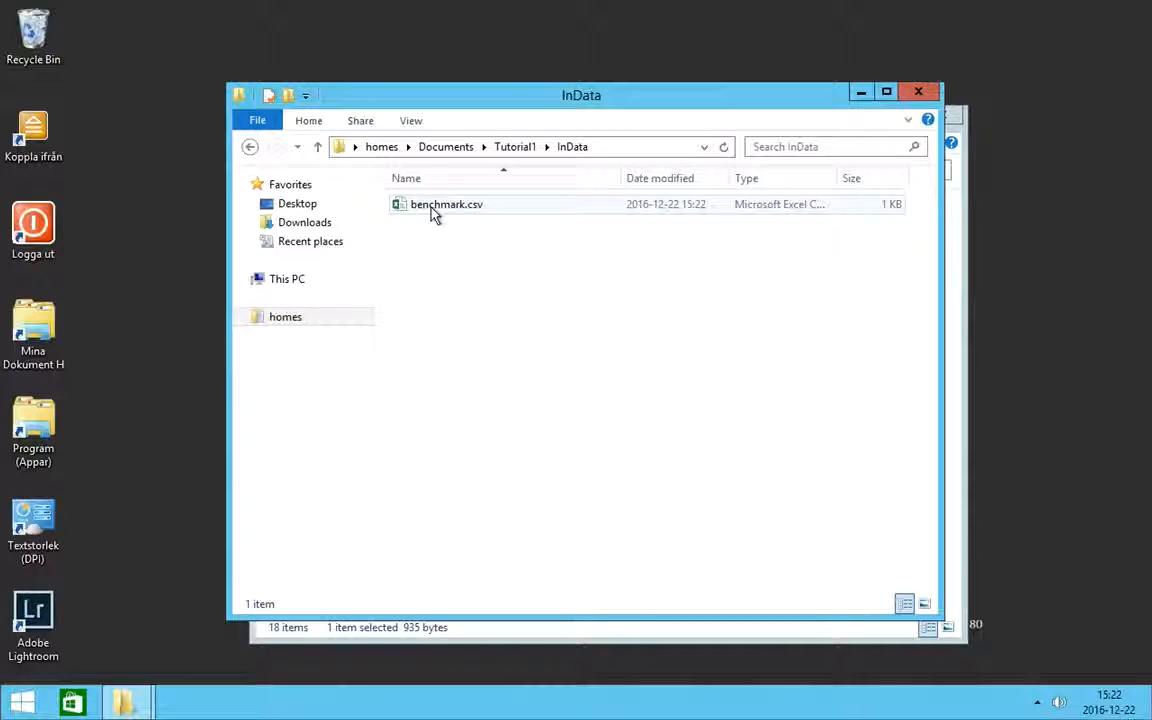
pyautogui.click(433, 215)
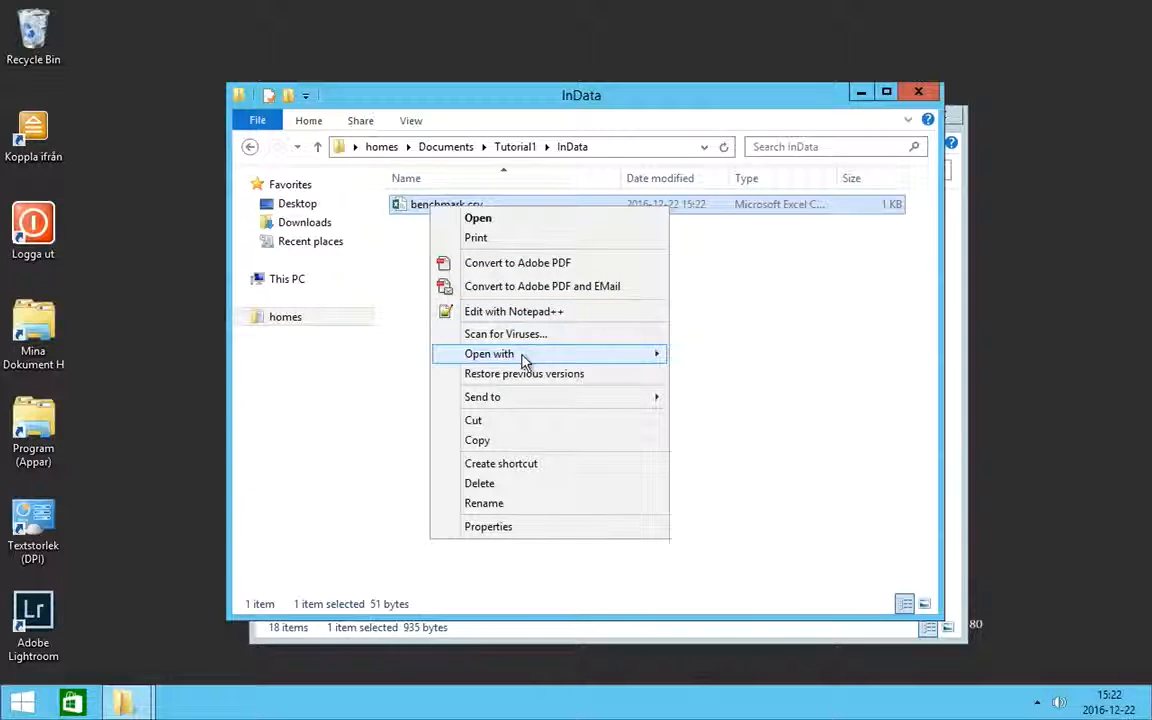
pyautogui.moveTo(527, 357)
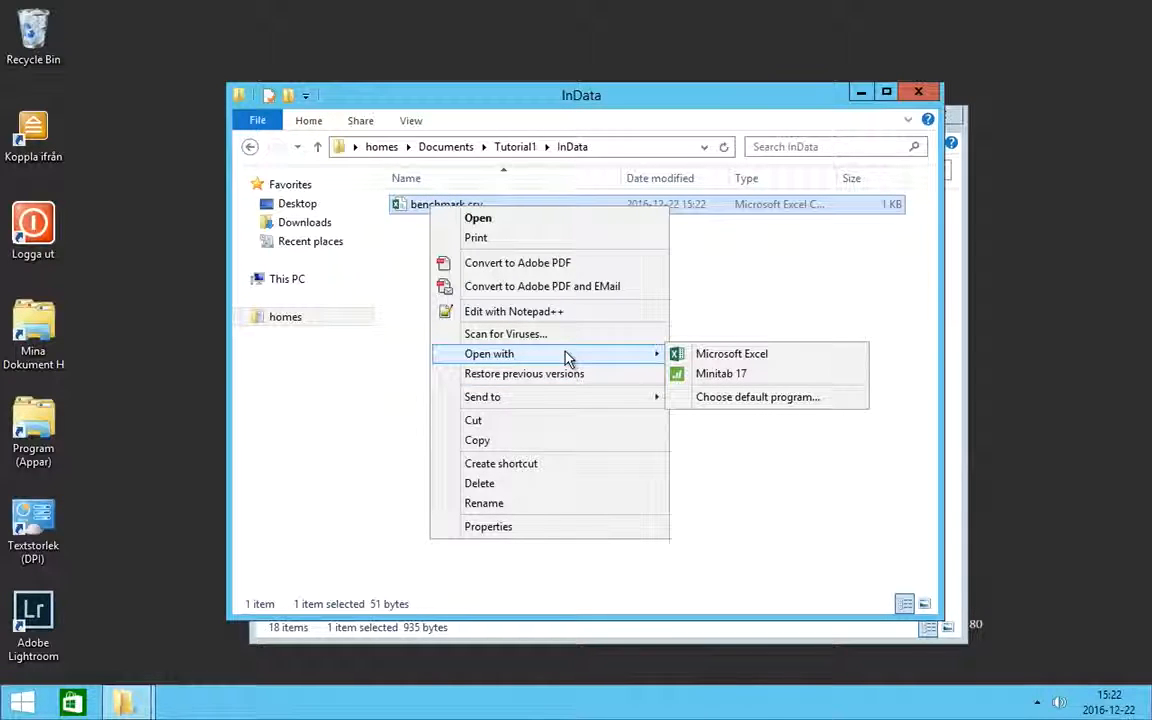
pyautogui.click(481, 219)
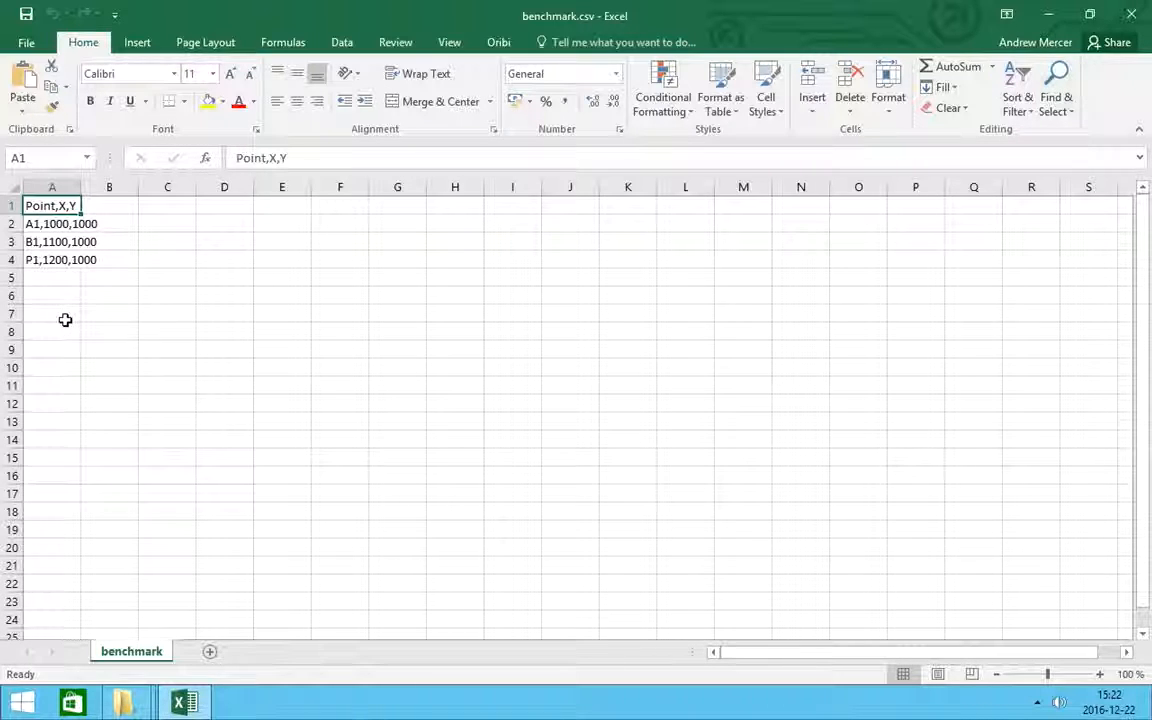
# - Clear the unsplit comma-separated text from cells A4, A3, A2 and A1 so the sheet is empty
pyautogui.click(52, 261)
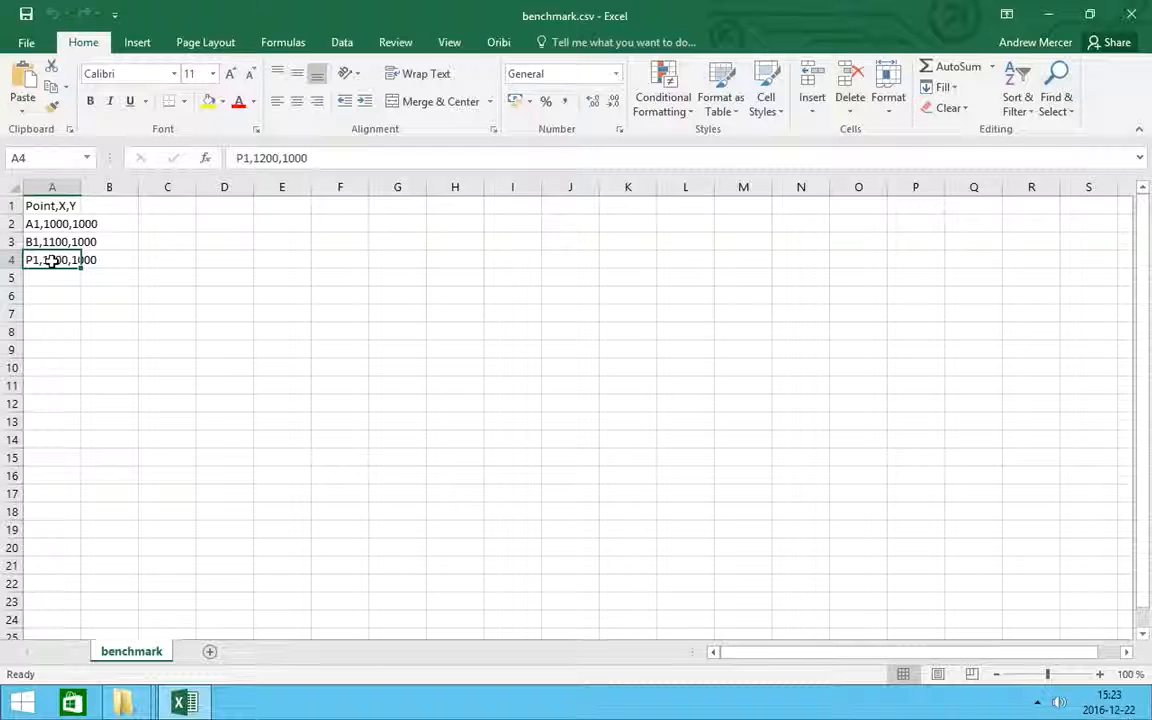
pyautogui.press('Delete')
pyautogui.click(58, 242)
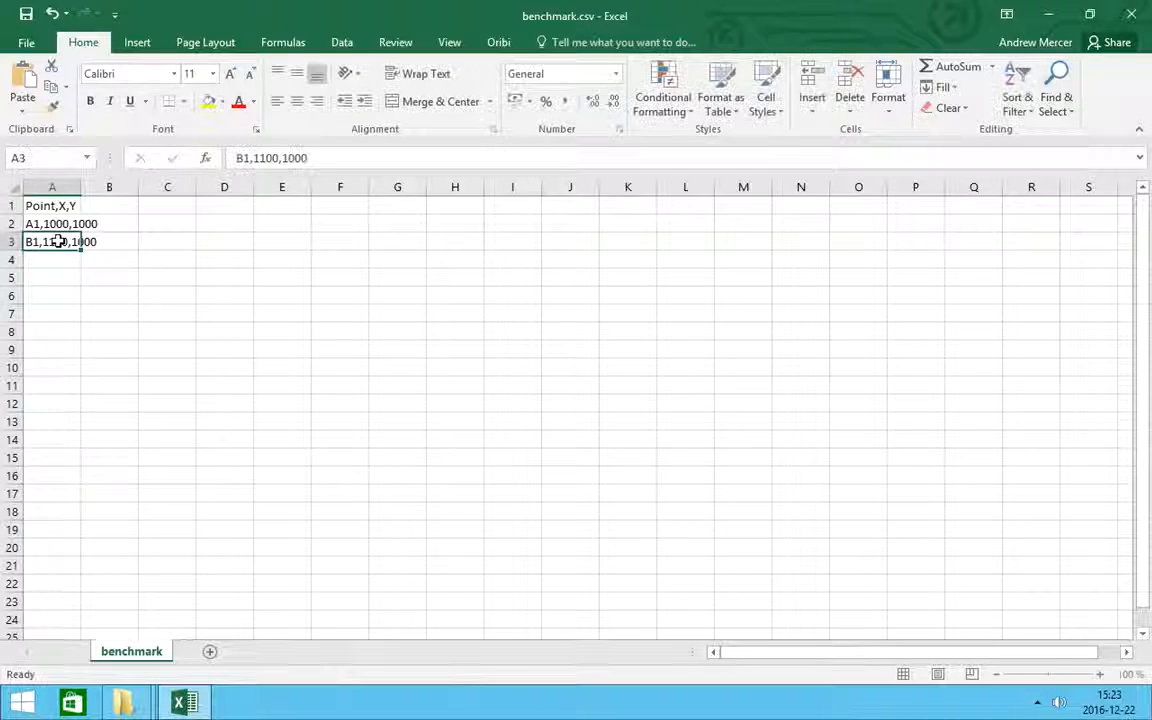
pyautogui.press('BackSpace')
pyautogui.click(55, 224)
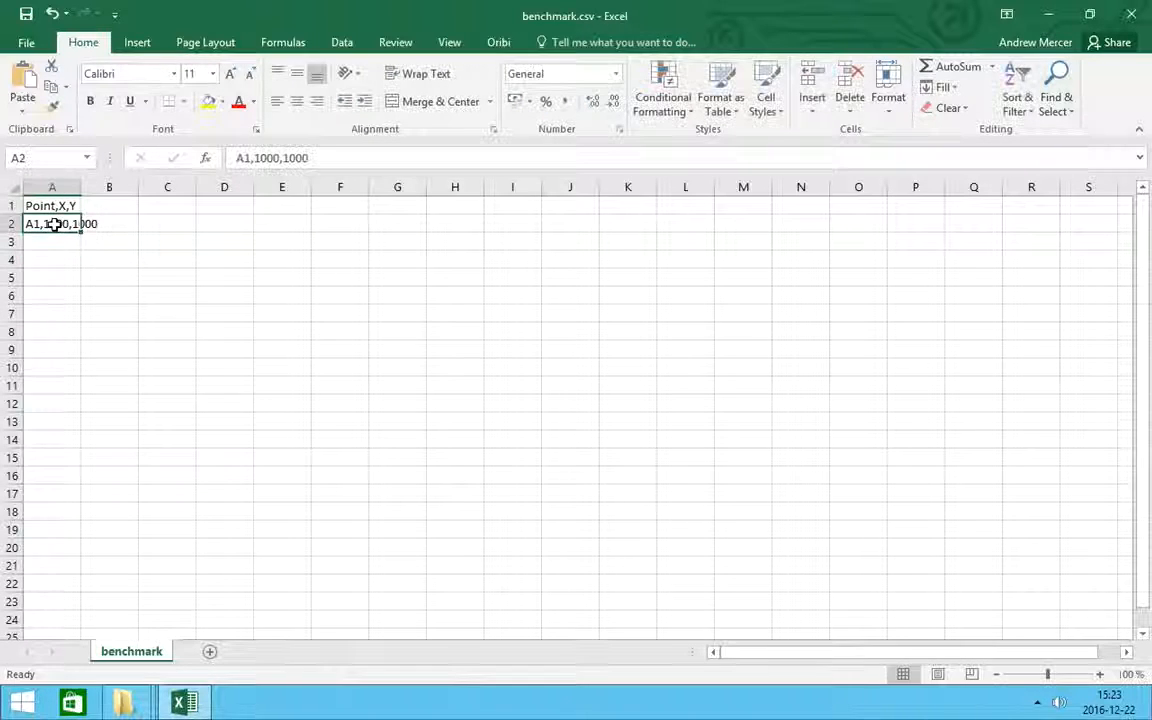
pyautogui.press('BackSpace')
pyautogui.click(58, 207)
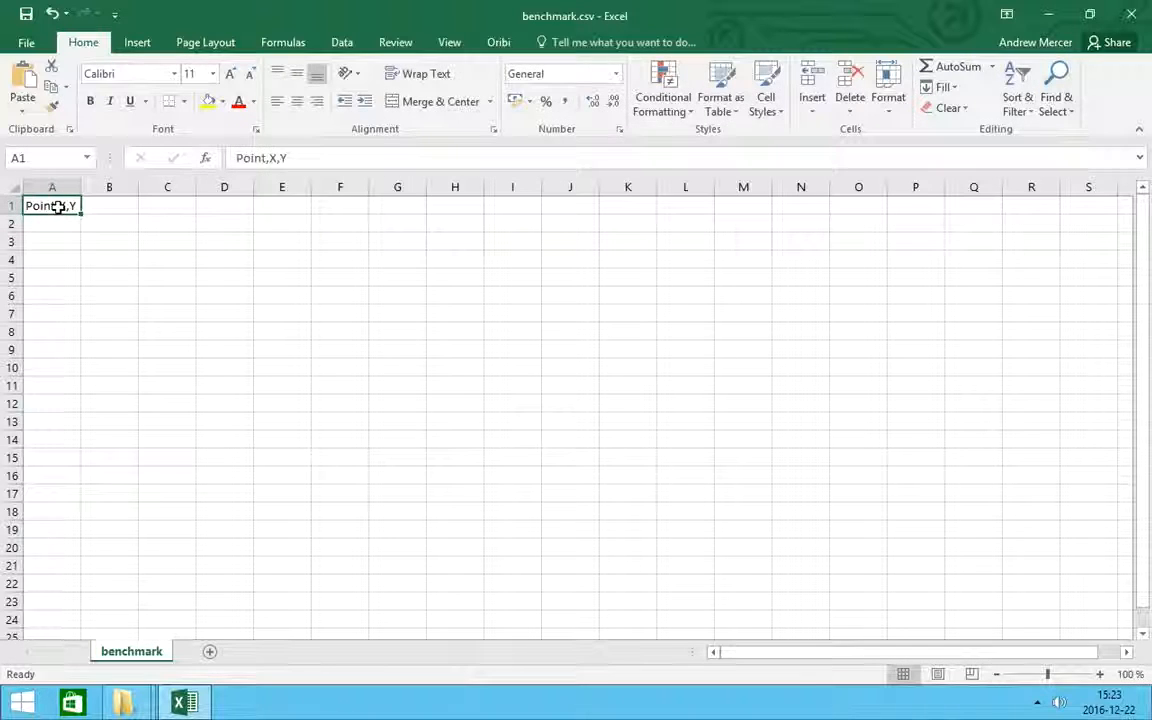
pyautogui.press('BackSpace')
pyautogui.press('Return')
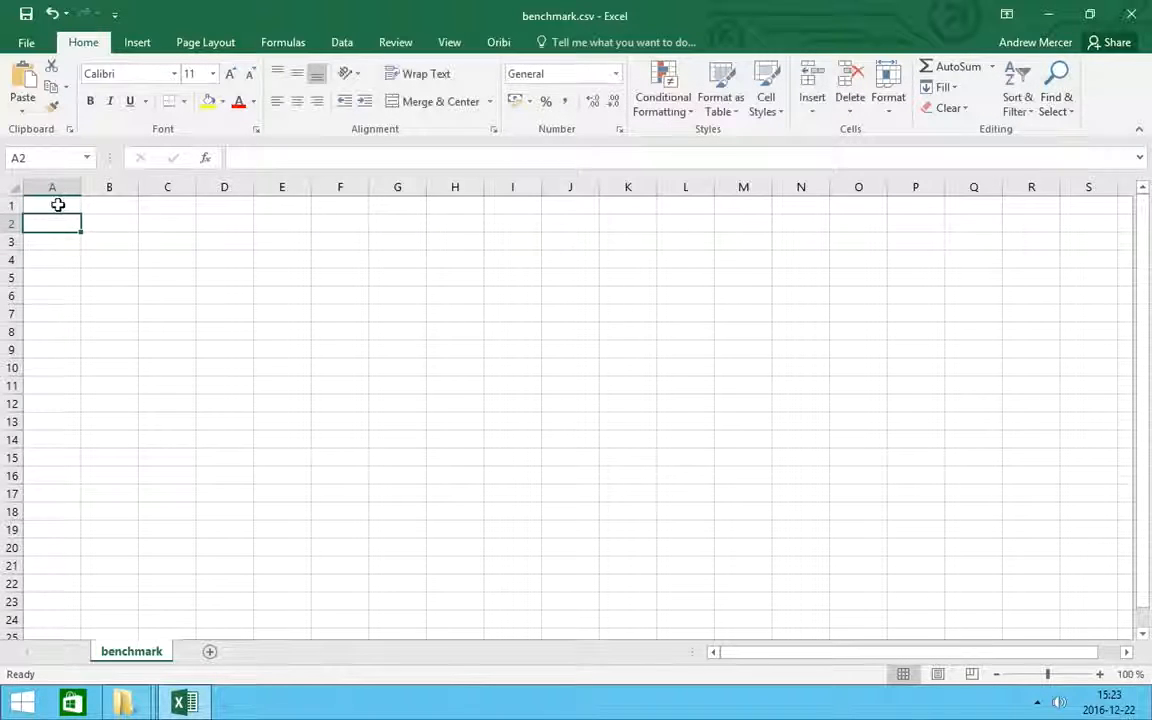
# - Start a text-file import at cell A1 and choose benchmark.csv from Documents > Tutorial1 > InData as the source
pyautogui.click(58, 205)
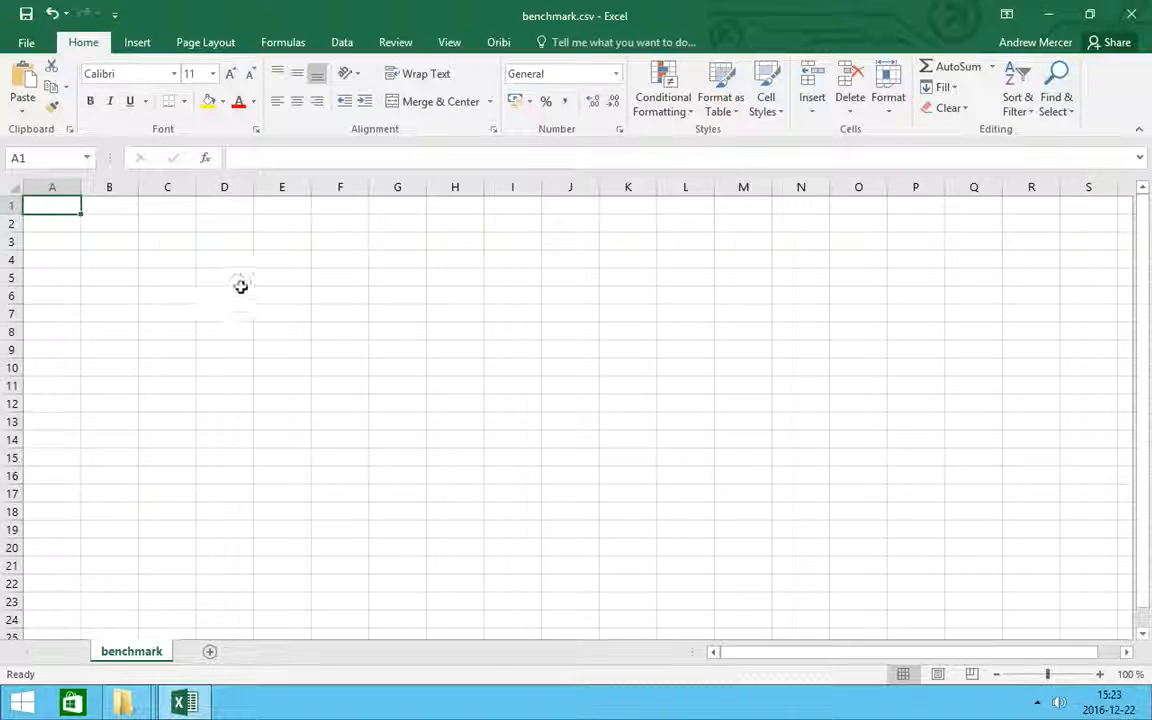
pyautogui.click(344, 48)
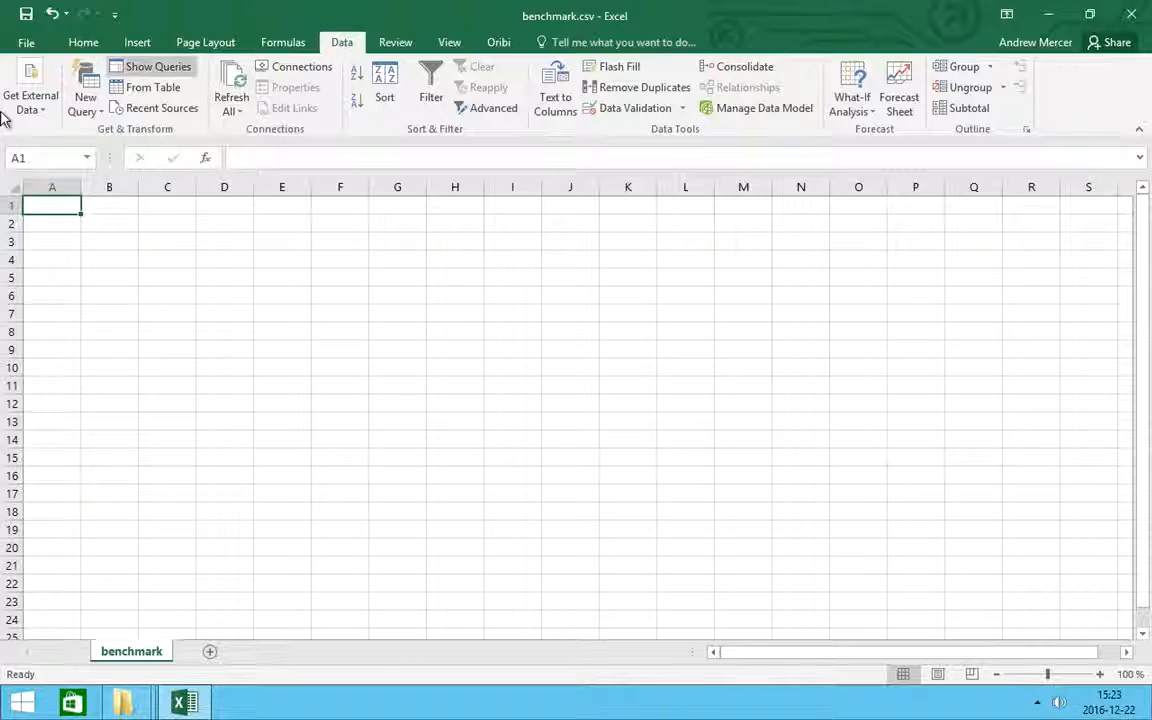
pyautogui.click(38, 103)
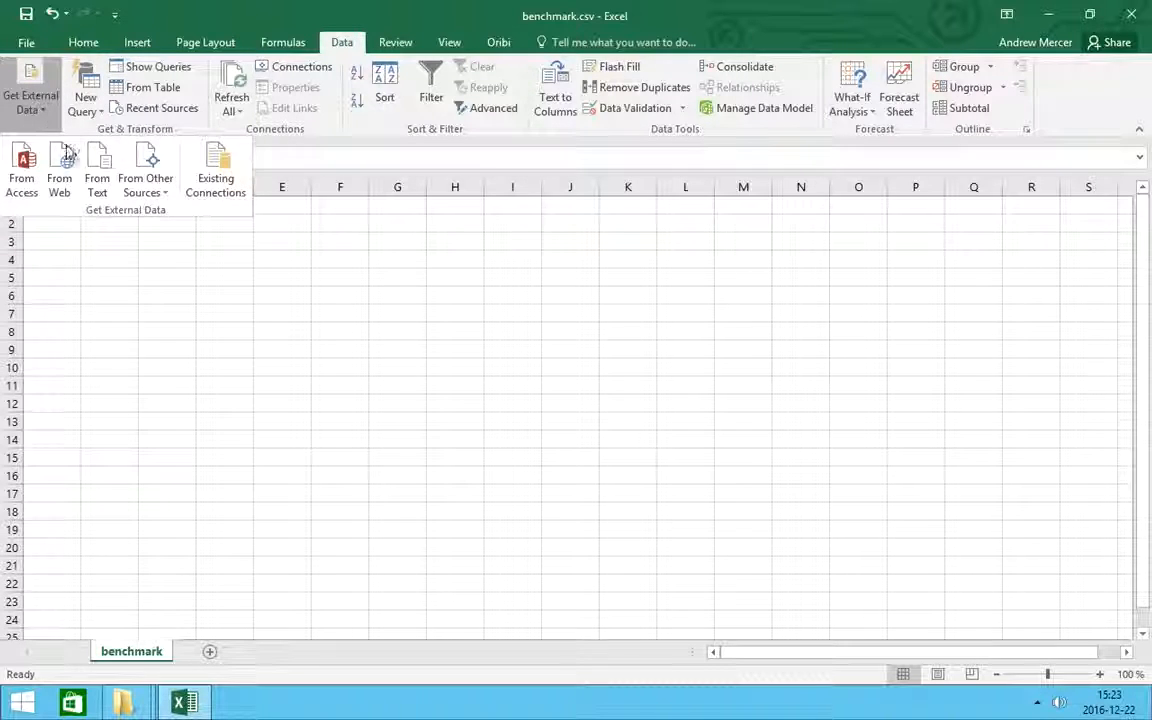
pyautogui.click(100, 165)
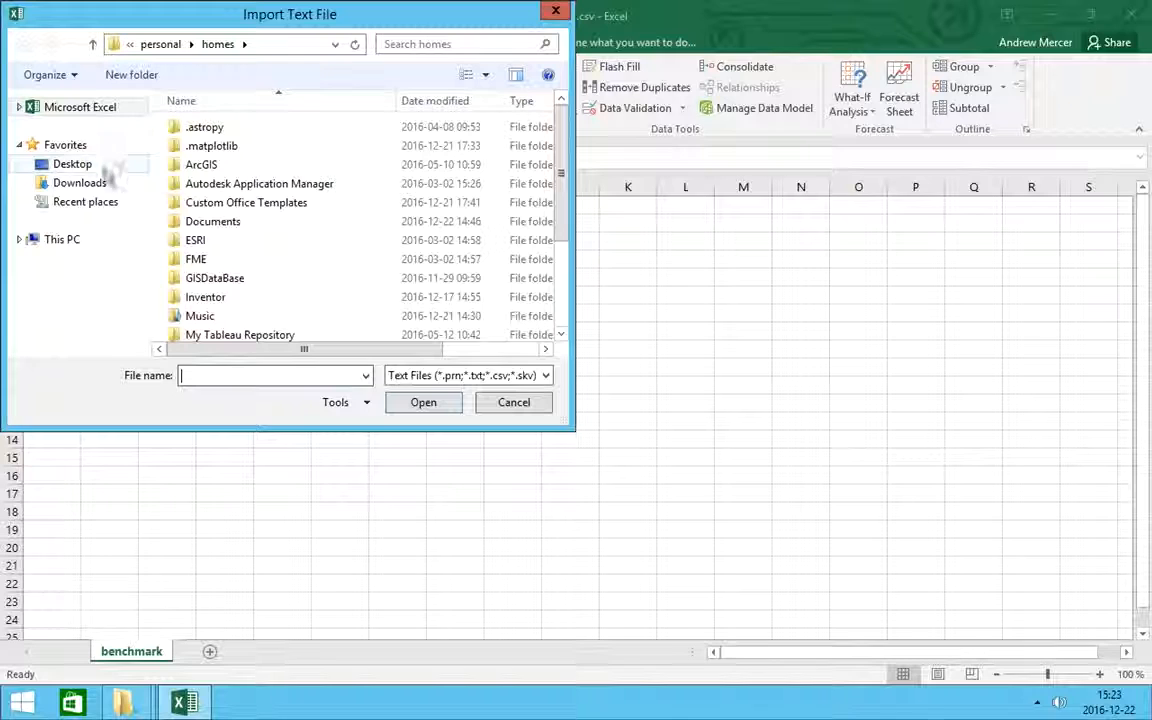
pyautogui.doubleClick(224, 221)
pyautogui.doubleClick(220, 186)
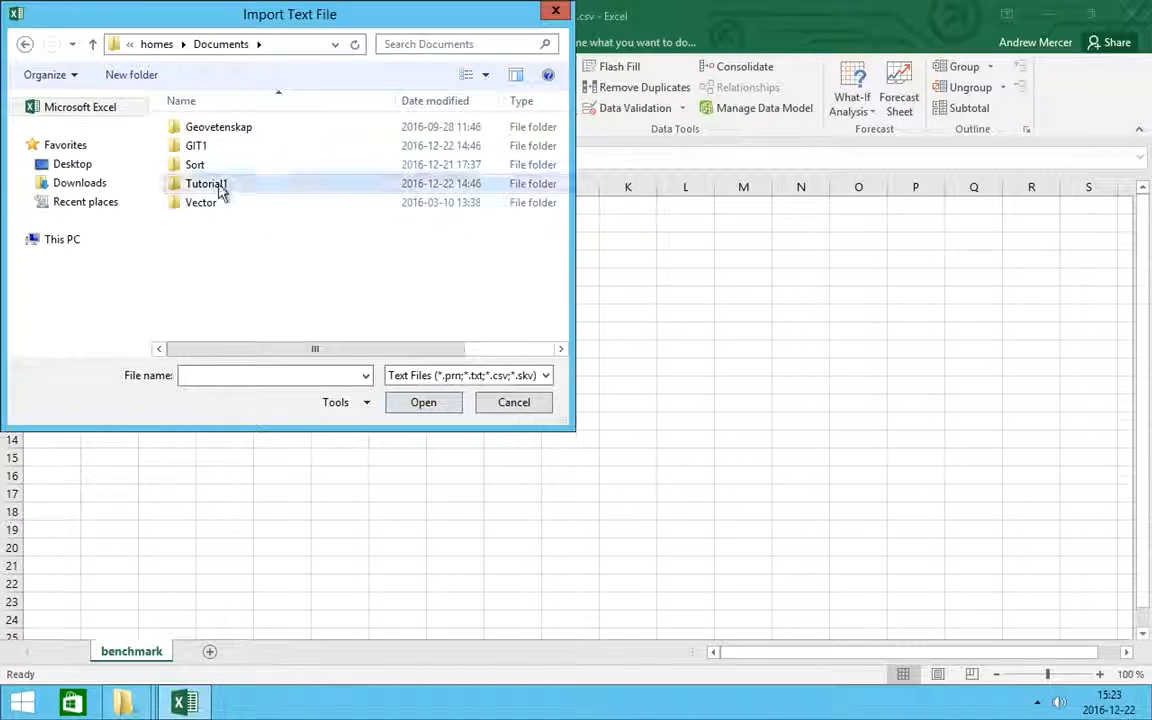
pyautogui.doubleClick(201, 187)
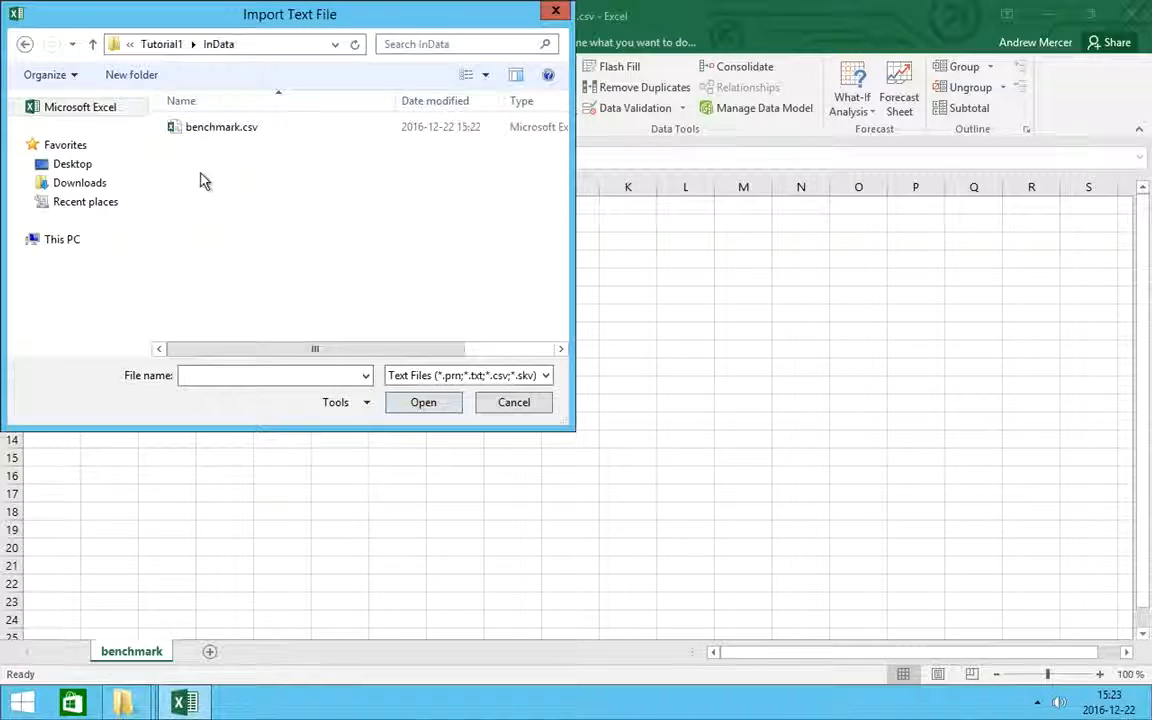
pyautogui.click(220, 133)
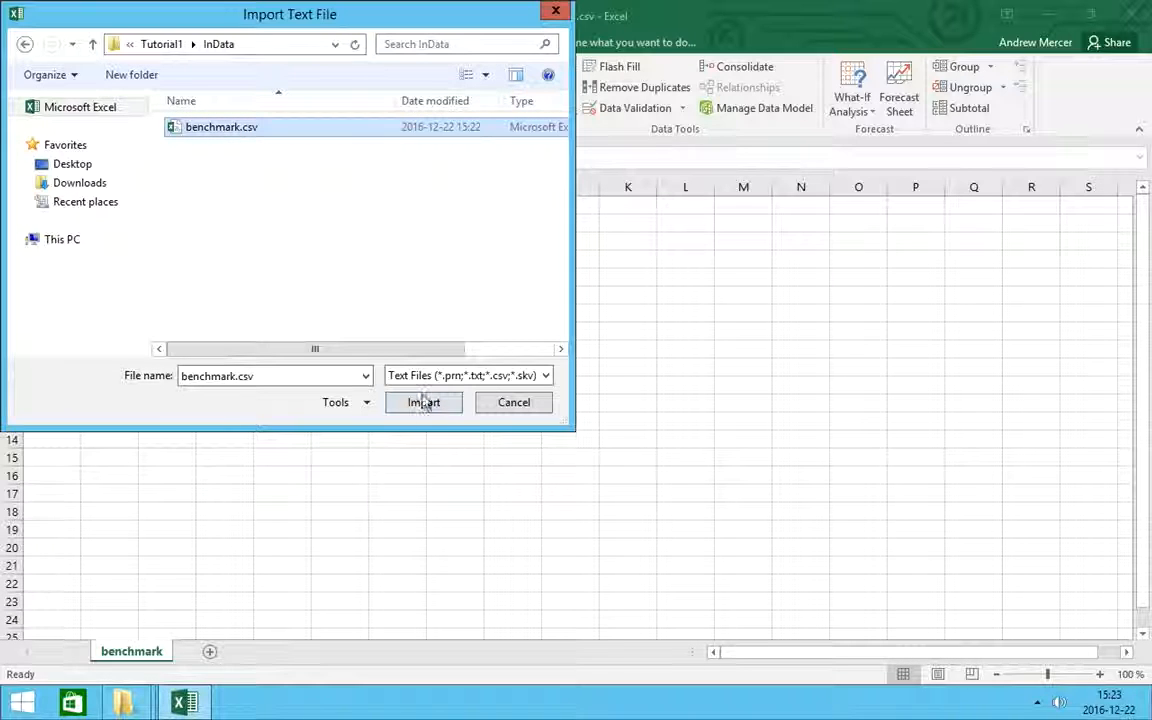
pyautogui.click(424, 403)
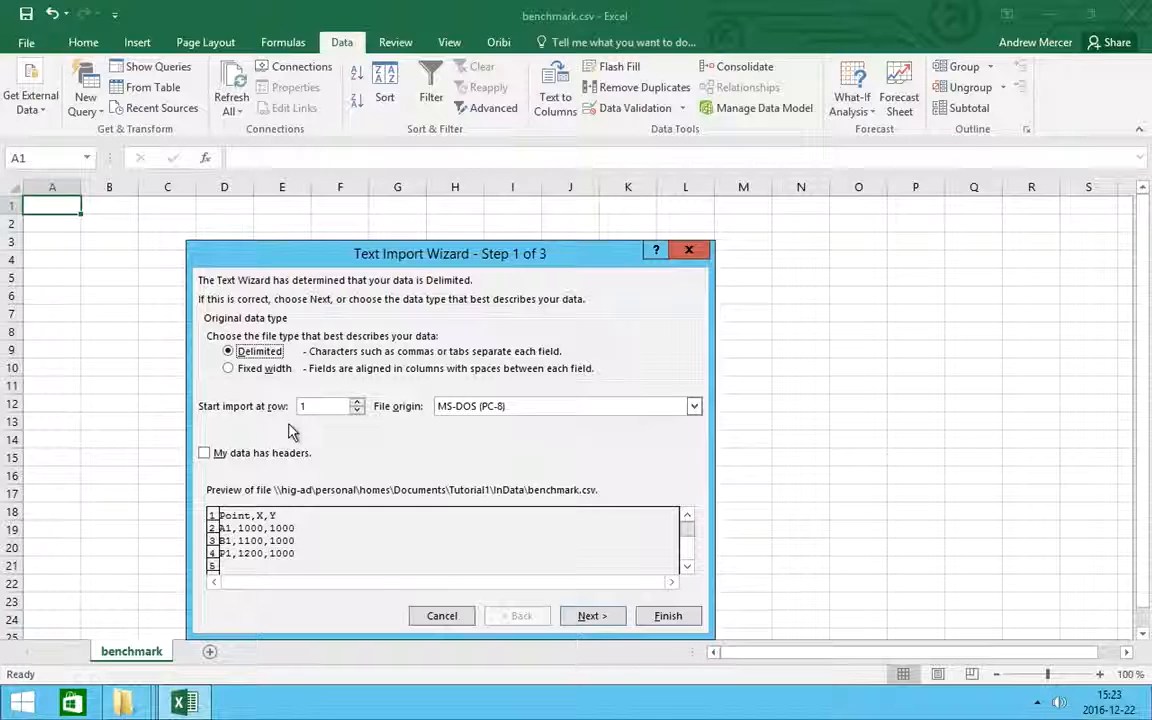
# - Import the delimited data with headers, using comma instead of tab as the delimiter, into the existing worksheet at $A$1
pyautogui.click(205, 453)
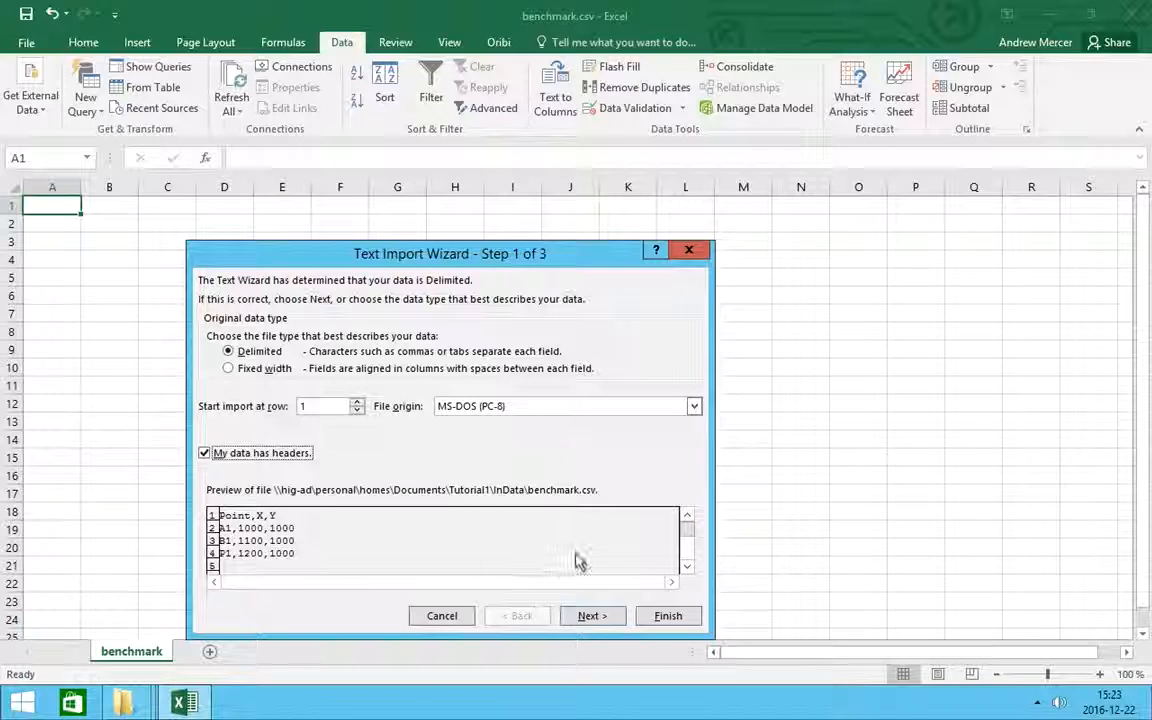
pyautogui.click(593, 616)
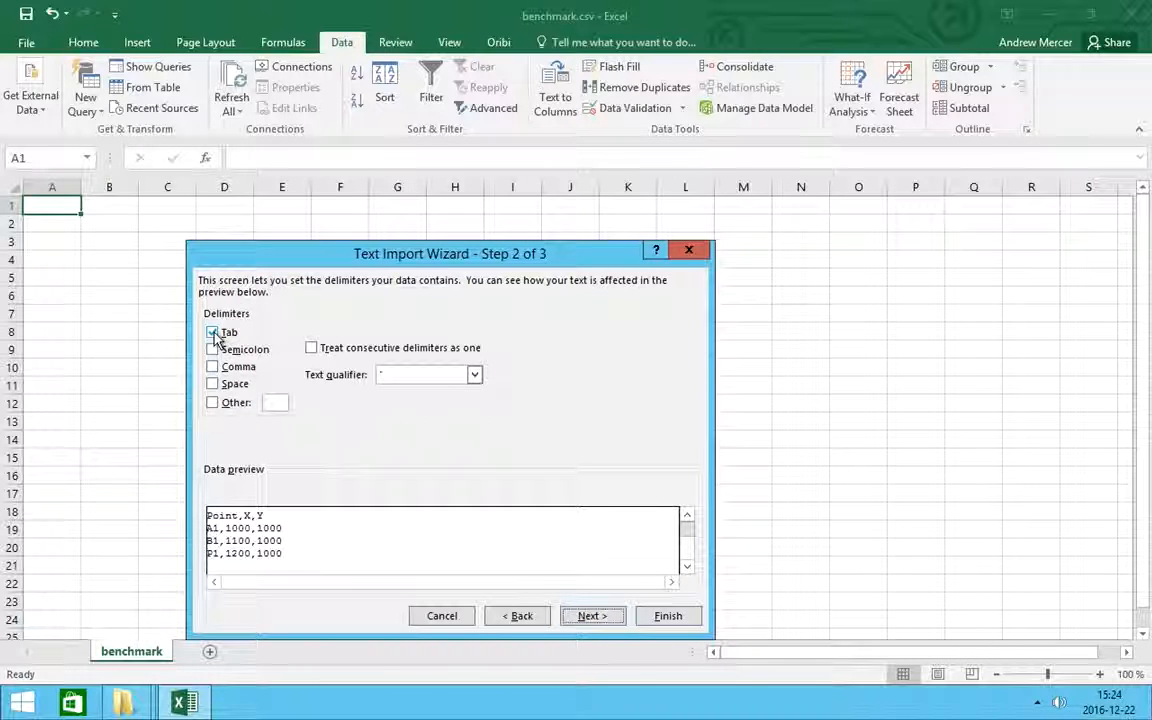
pyautogui.click(213, 334)
pyautogui.click(213, 367)
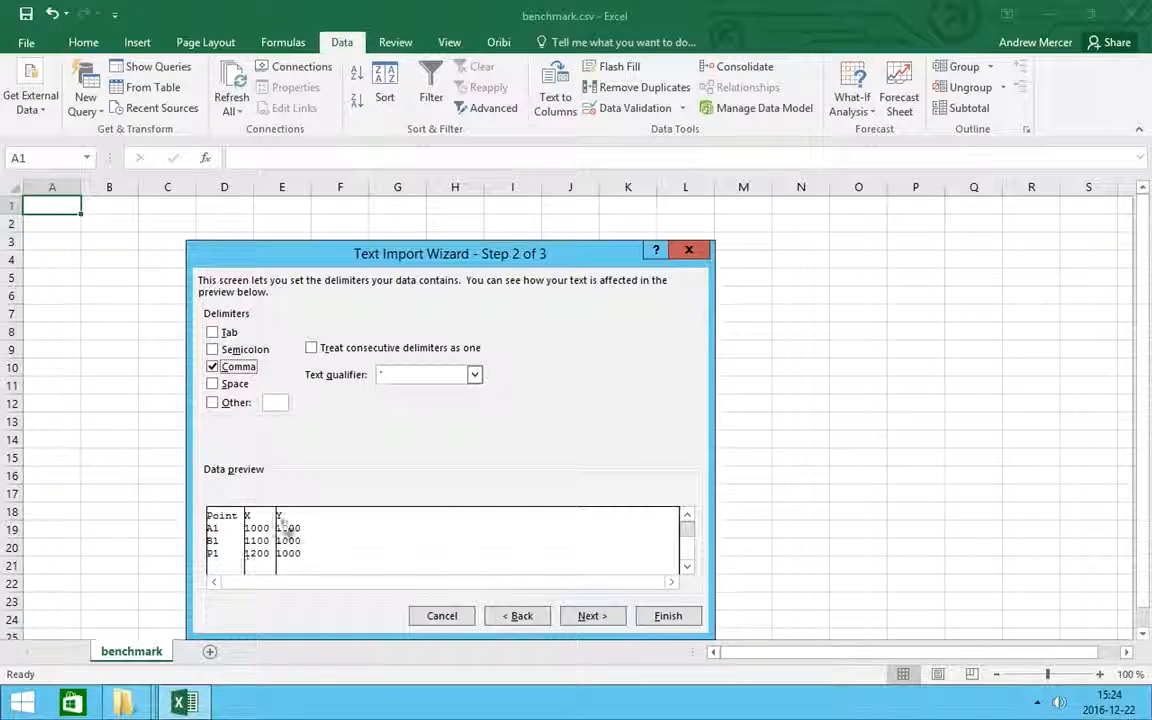
pyautogui.click(591, 616)
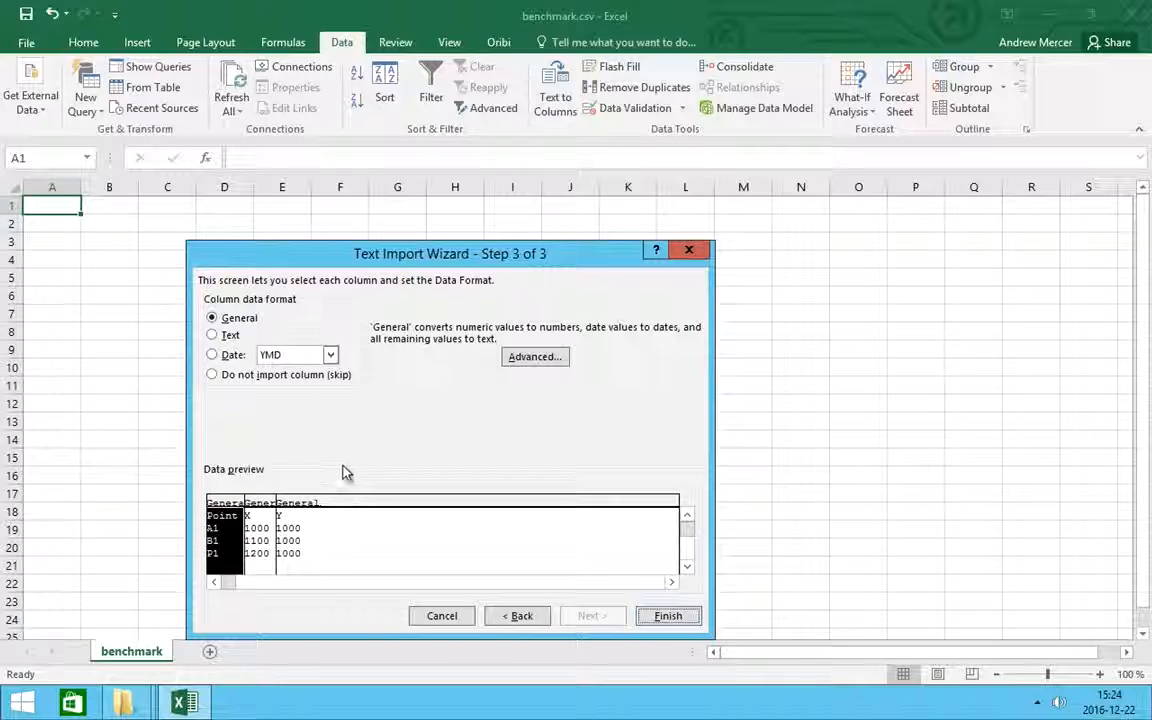
pyautogui.click(679, 618)
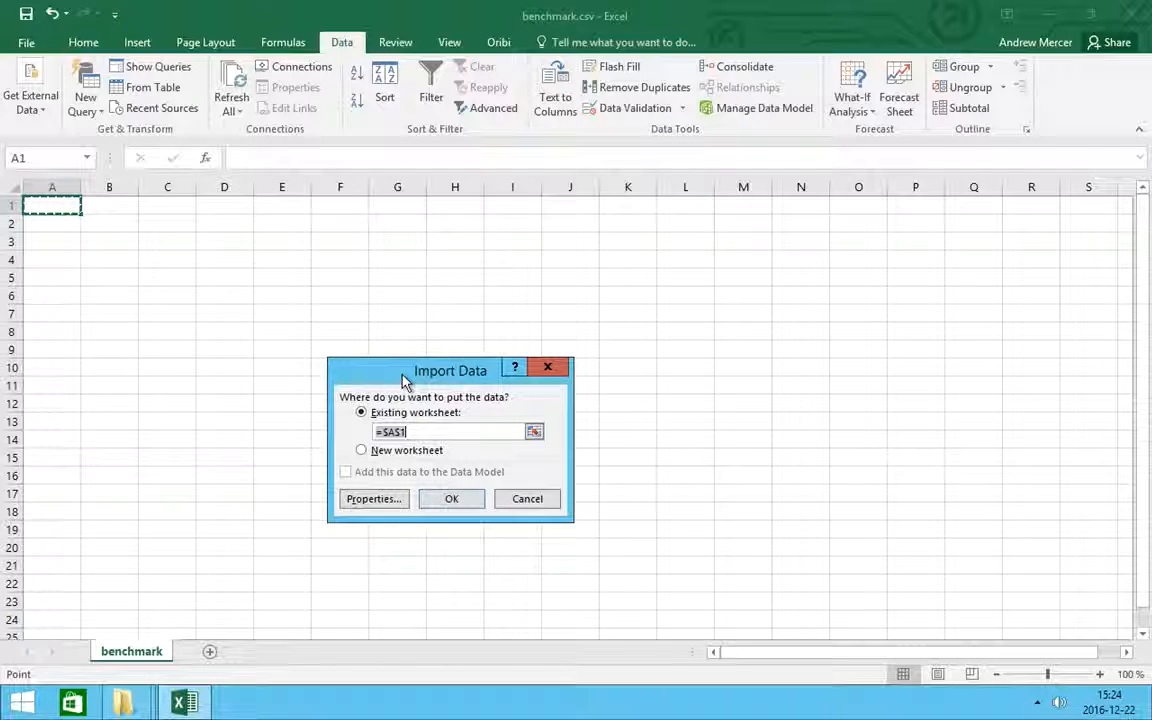
pyautogui.click(450, 498)
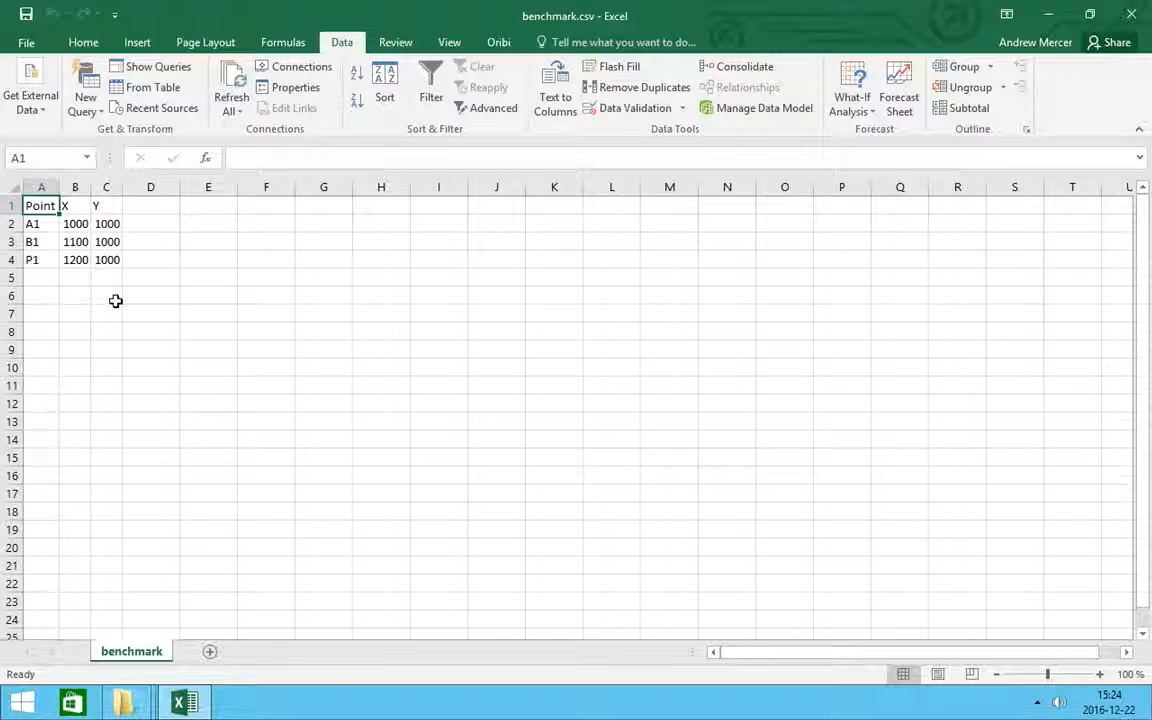
# - Save the workbook as benchmark.xls in Tutorial1's Edit folder, using the Excel 97-2003 Workbook format
pyautogui.click(27, 45)
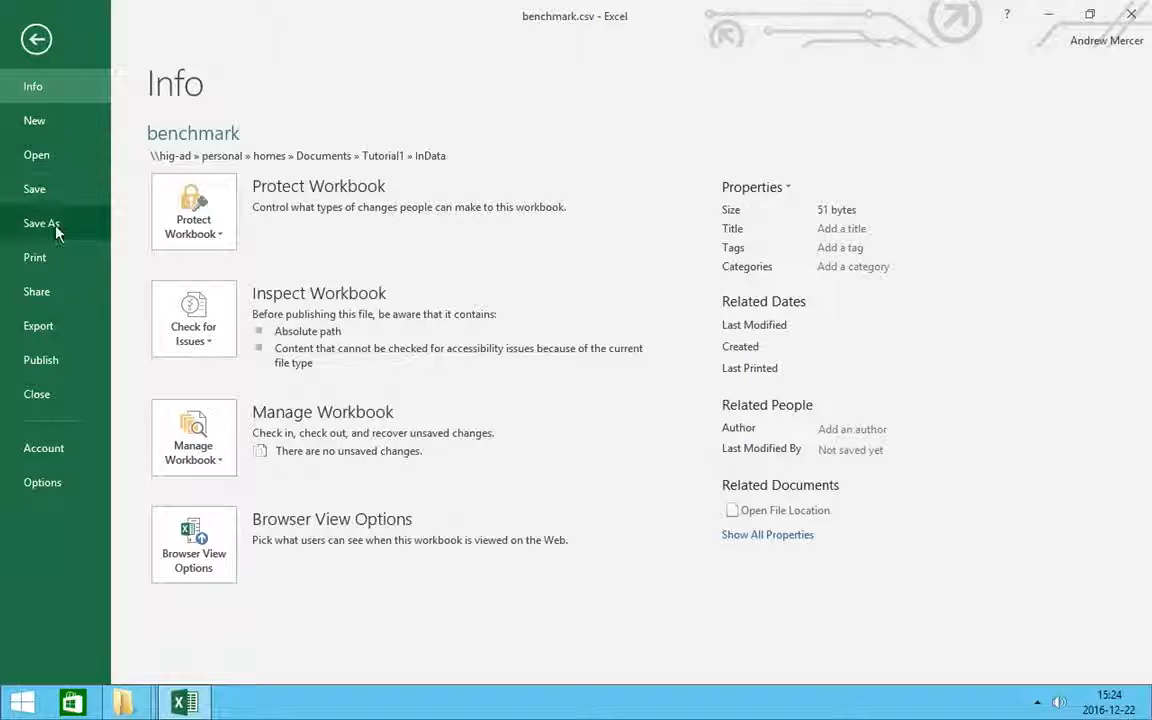
pyautogui.click(55, 226)
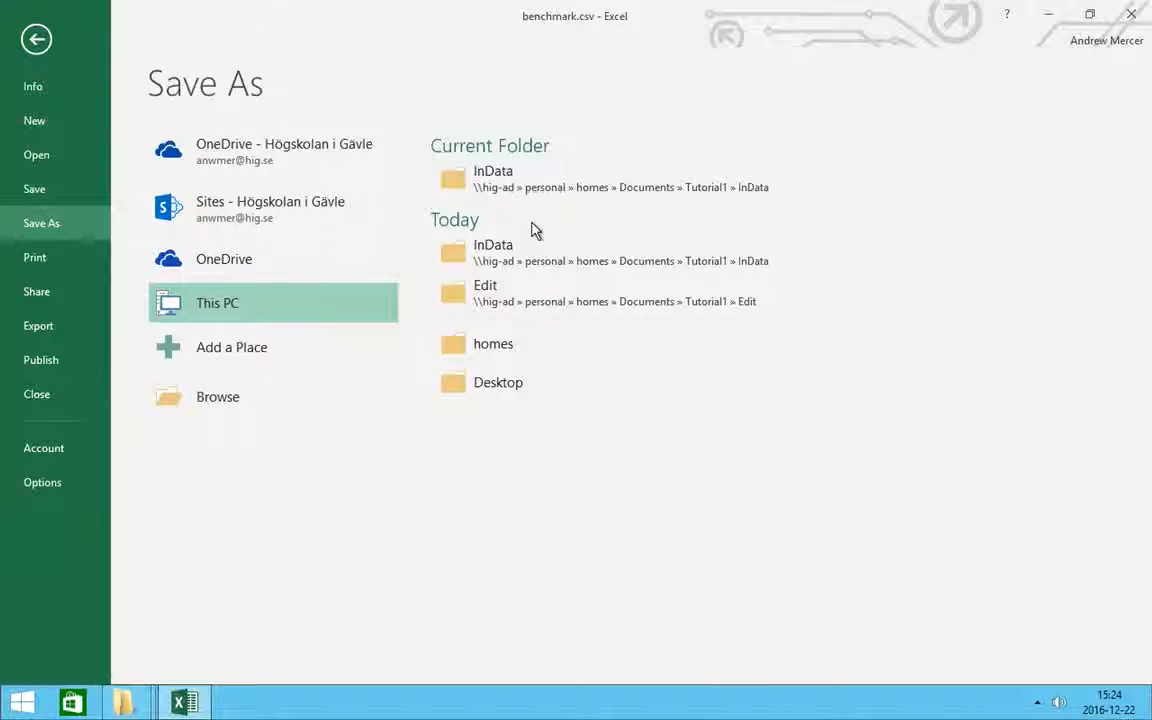
pyautogui.click(485, 290)
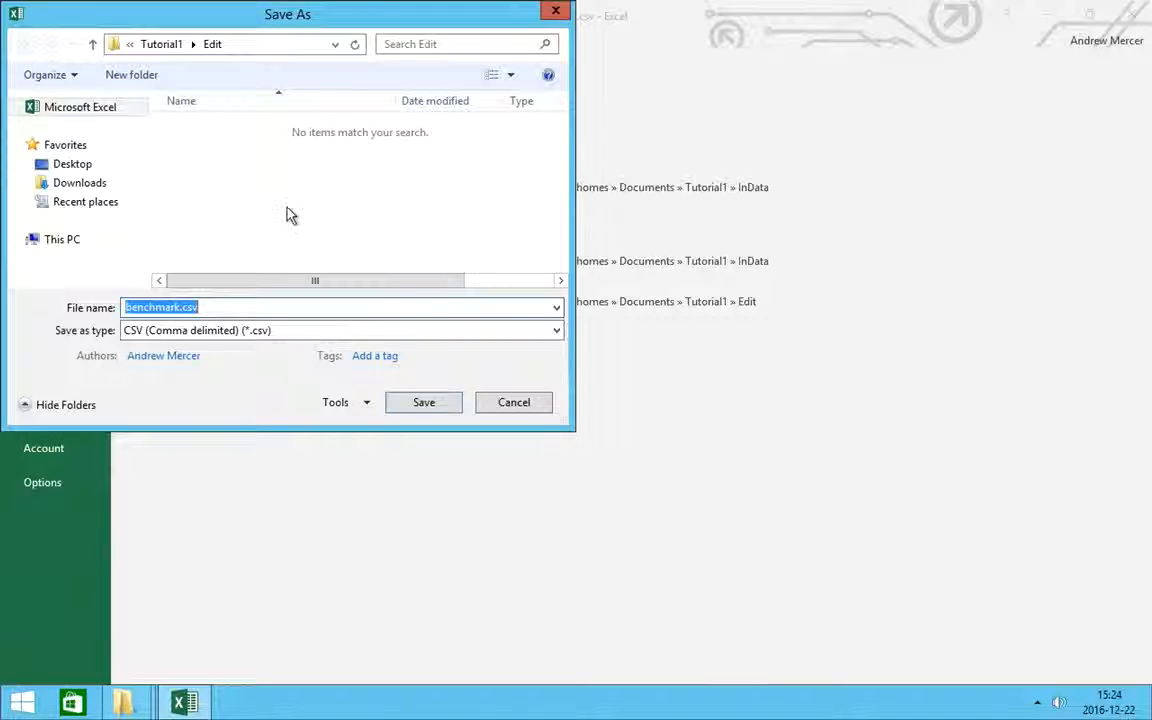
pyautogui.click(362, 331)
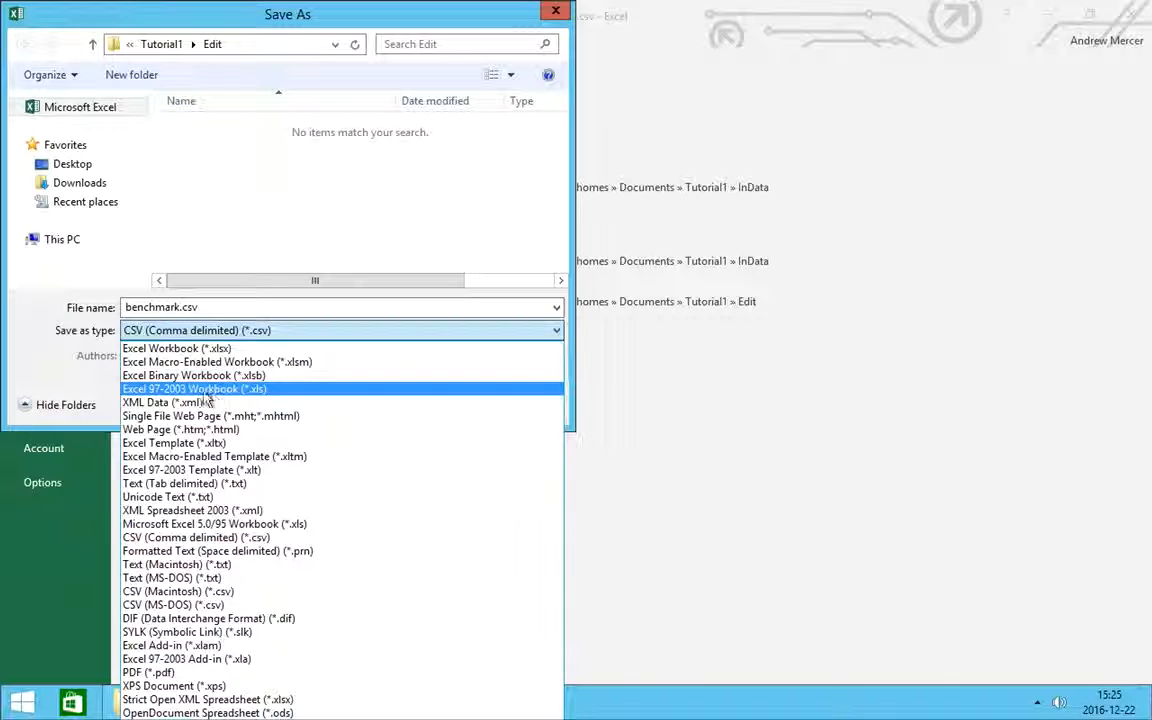
pyautogui.click(276, 389)
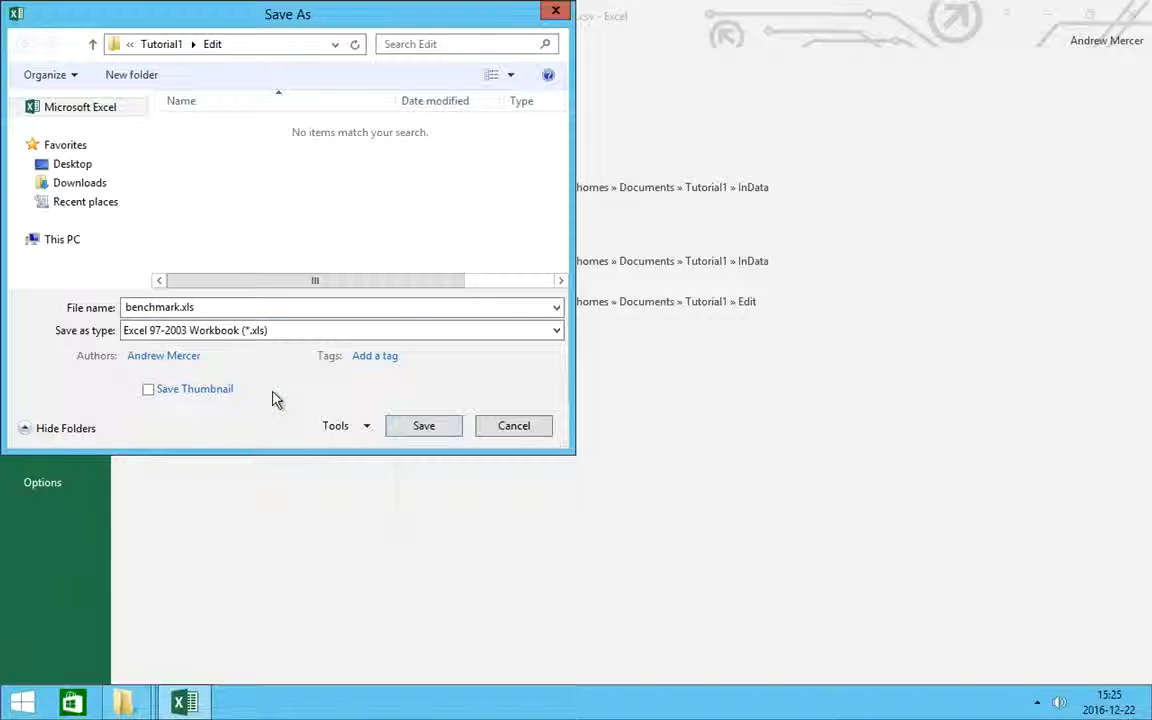
pyautogui.click(418, 426)
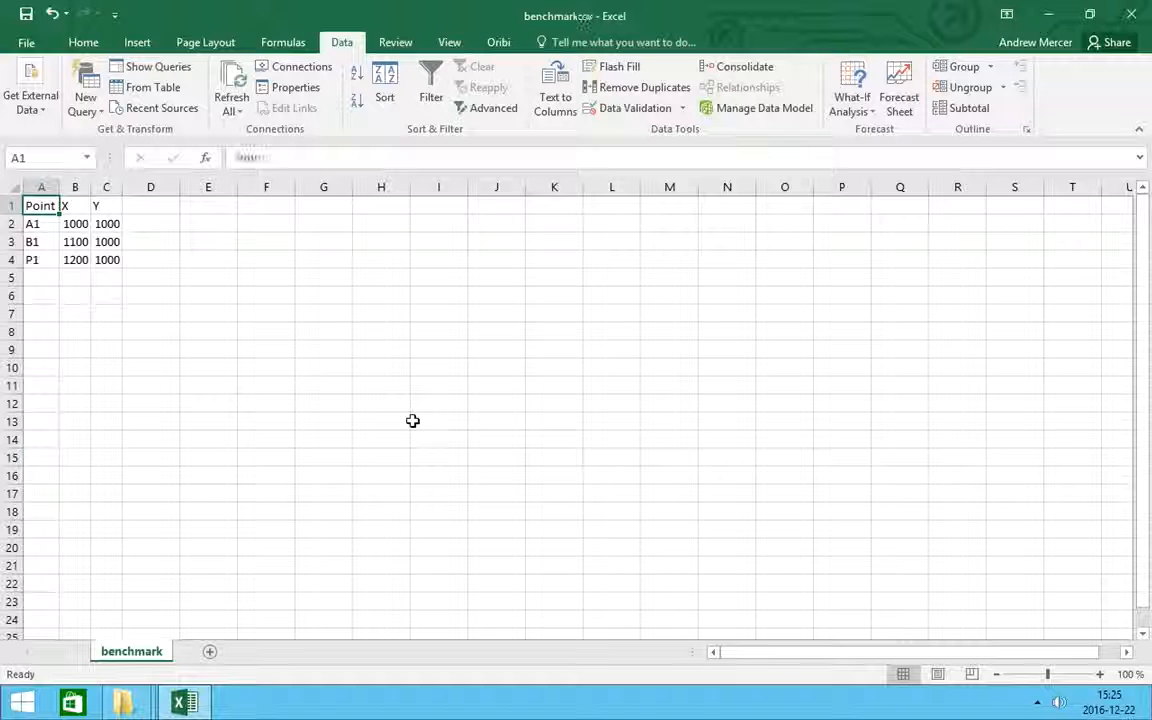